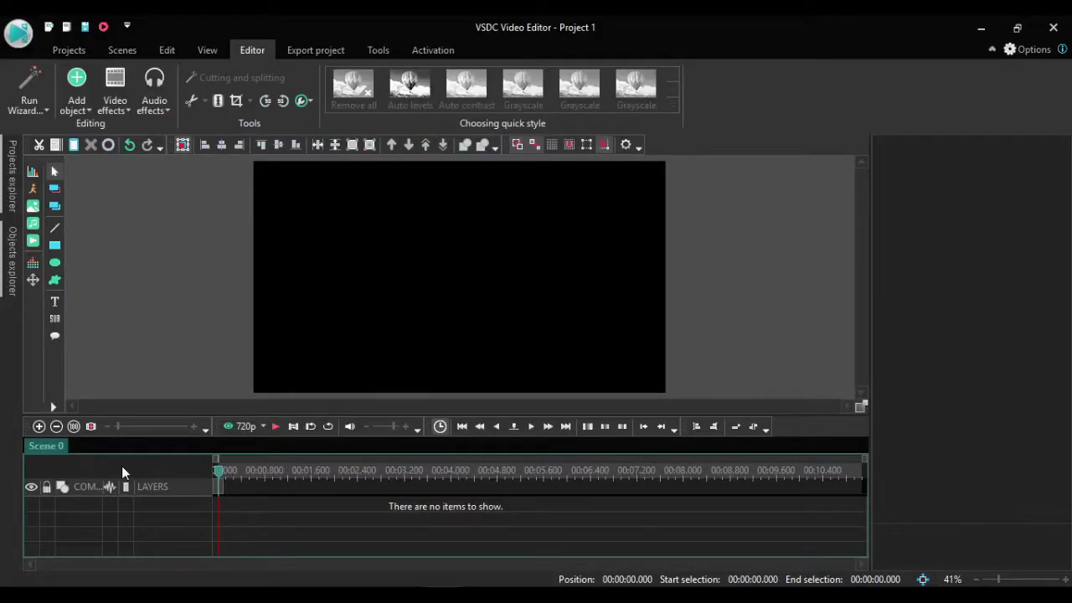
Step: Add a text object reading VIDEO to the scene on a new layer
click(57, 301)
click(110, 303)
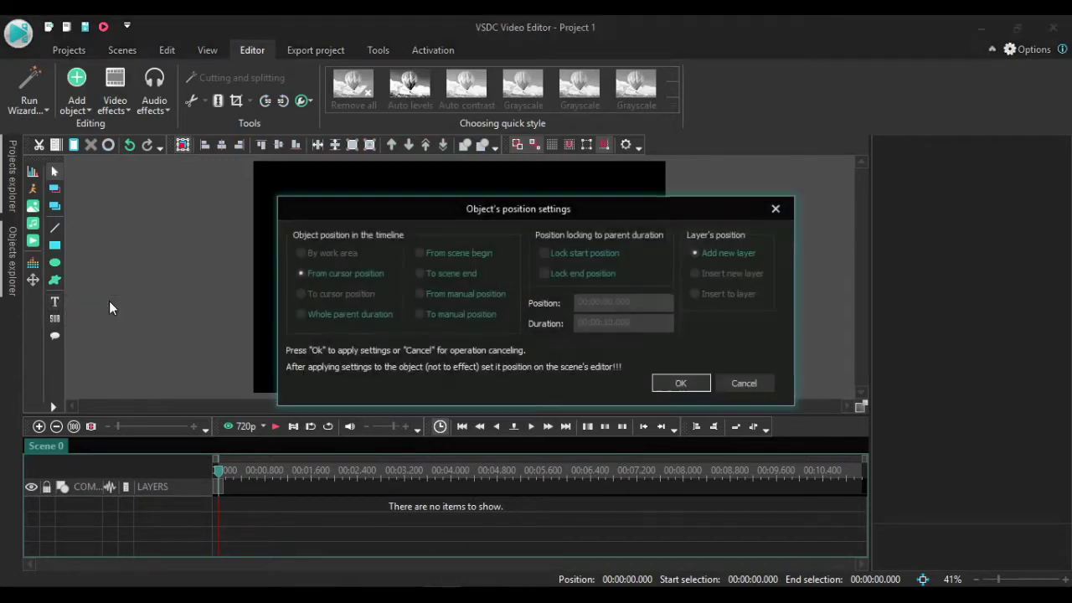
click(662, 383)
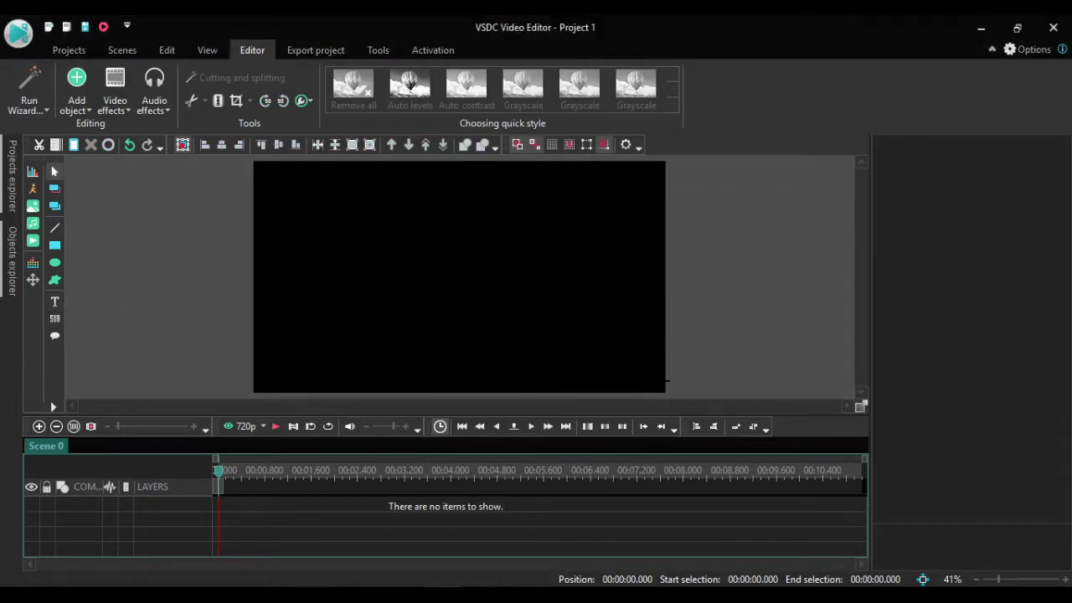
click(347, 268)
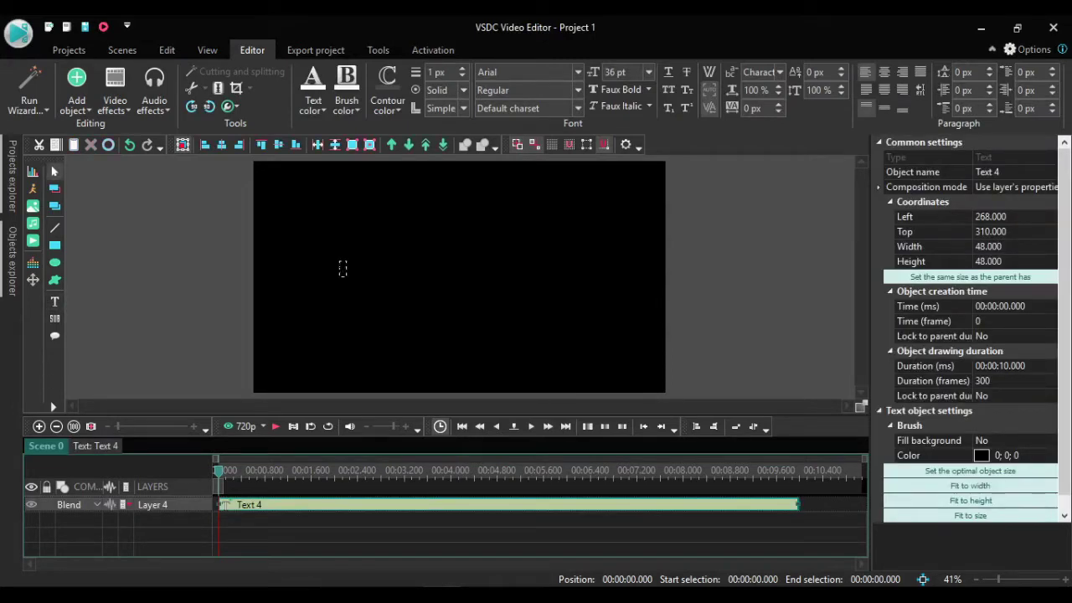
text(VIDEO)
click(426, 305)
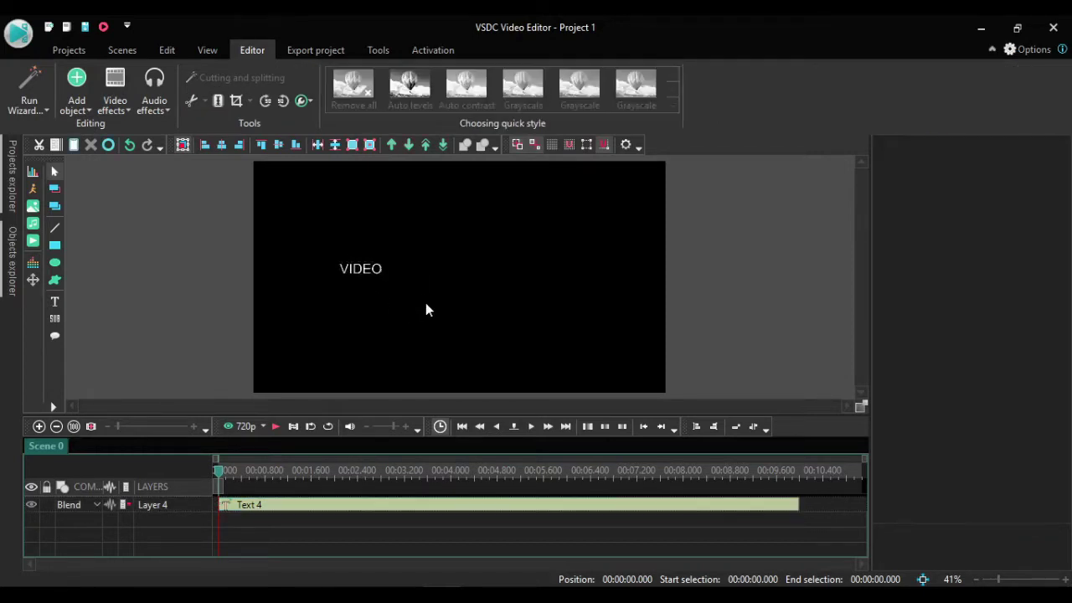
Step: Add a second text object reading IN to the right of VIDEO
click(55, 304)
click(92, 304)
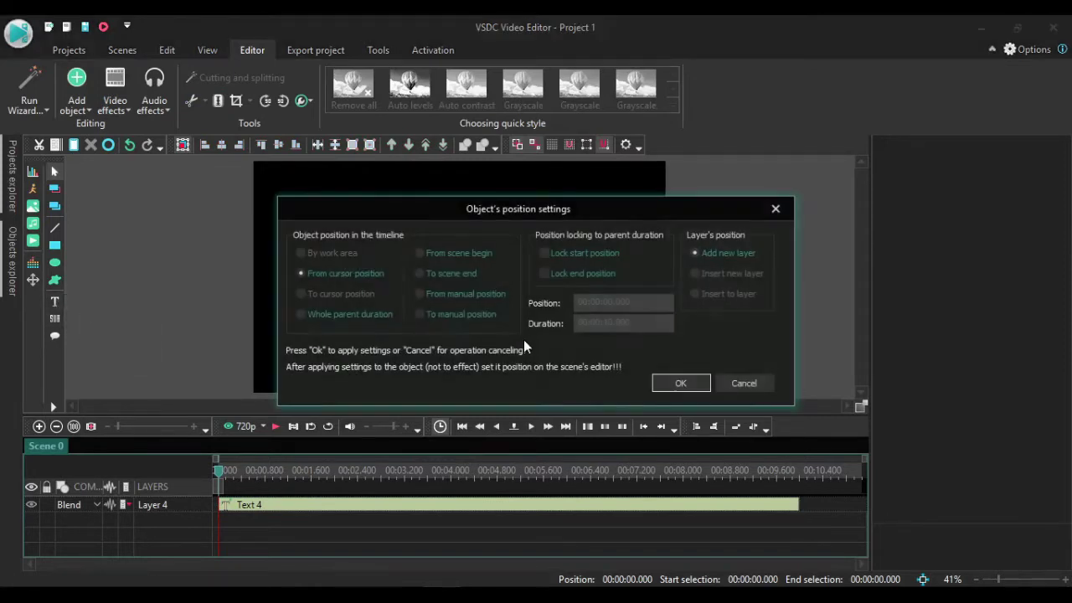
click(668, 383)
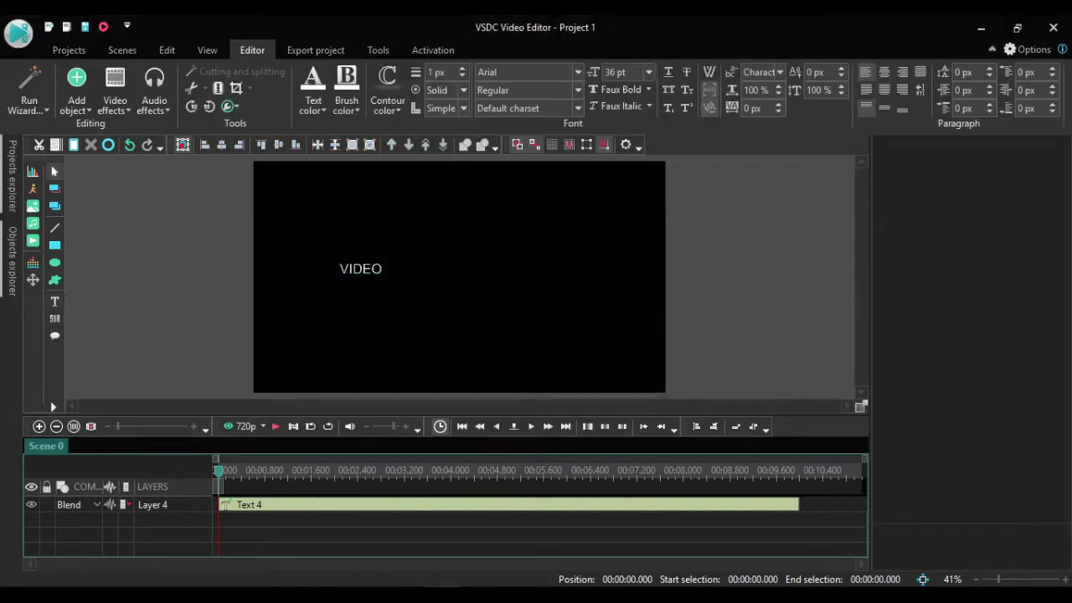
click(445, 270)
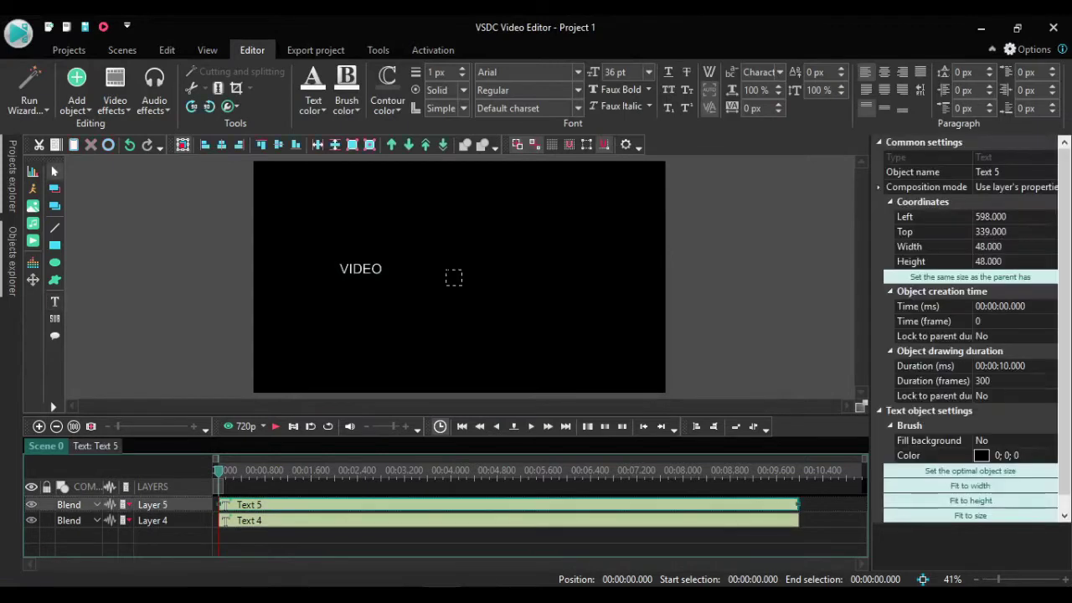
text(N)
click(466, 332)
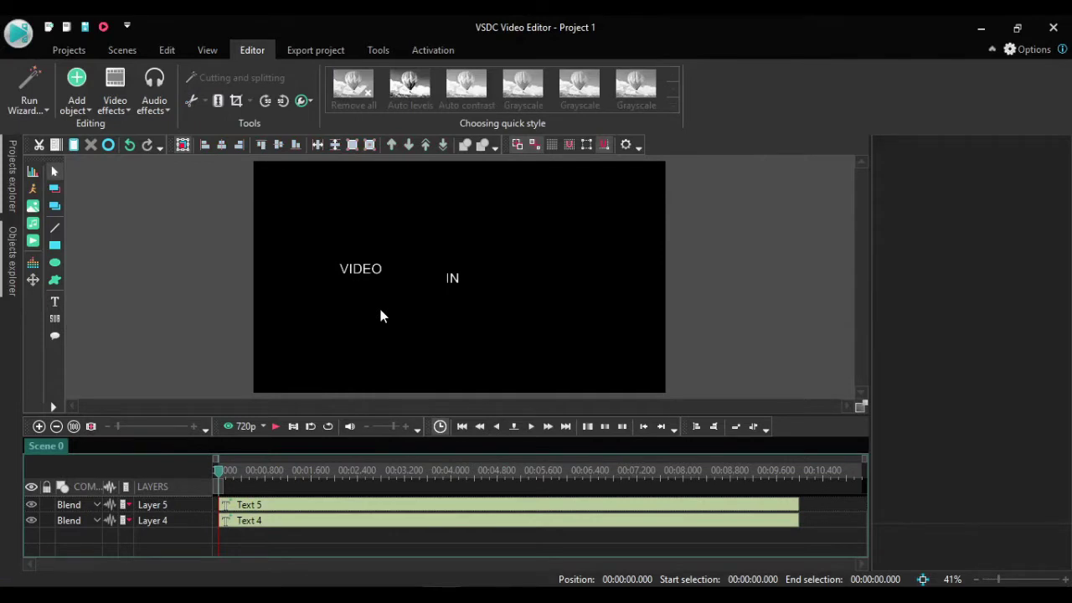
Step: Add a third text object reading TEXT
click(54, 302)
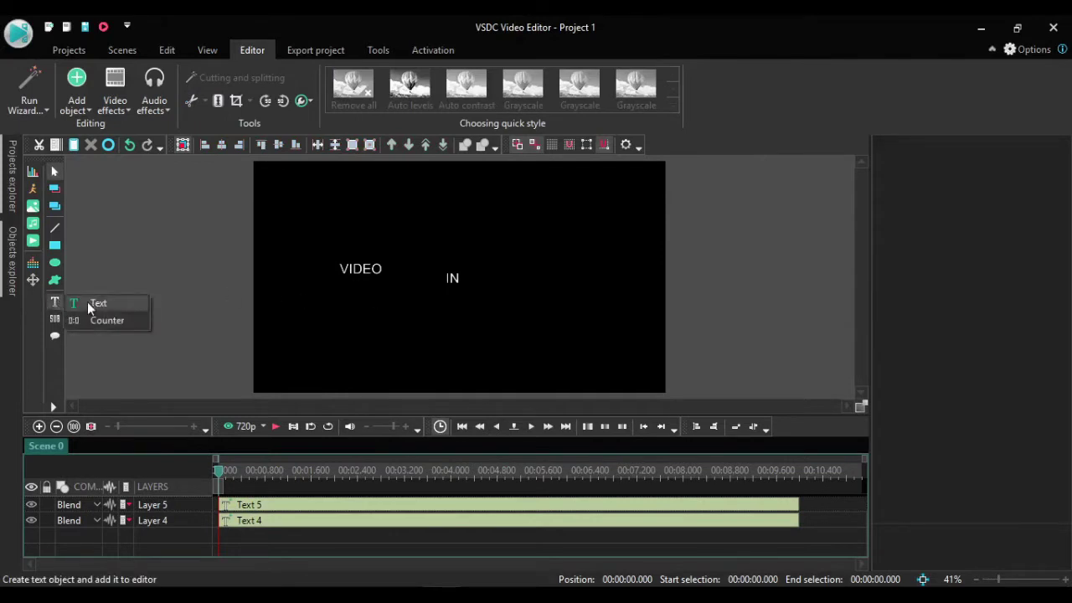
click(95, 307)
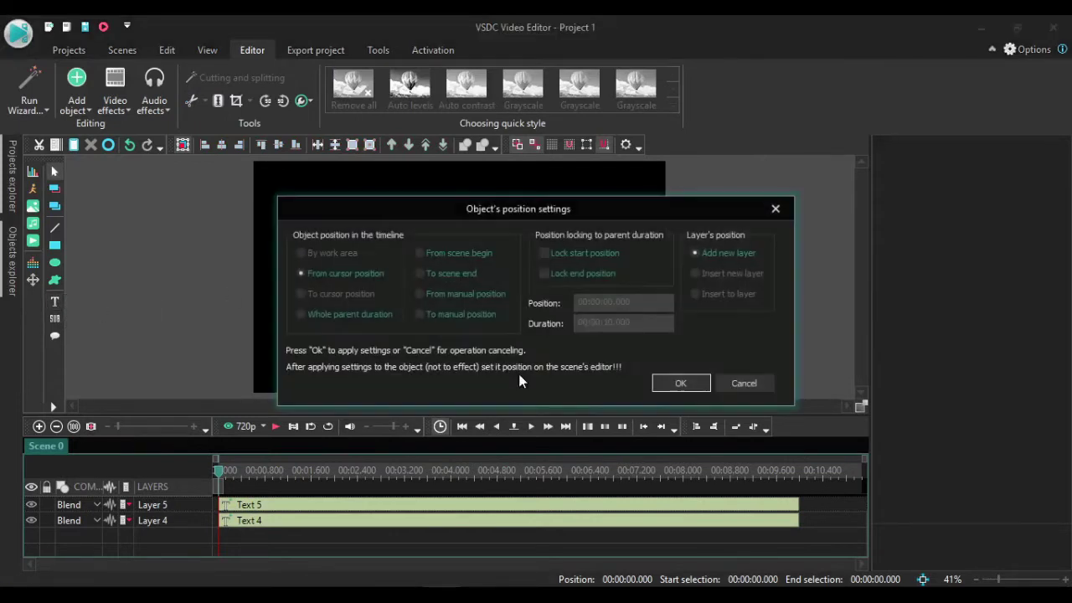
click(678, 386)
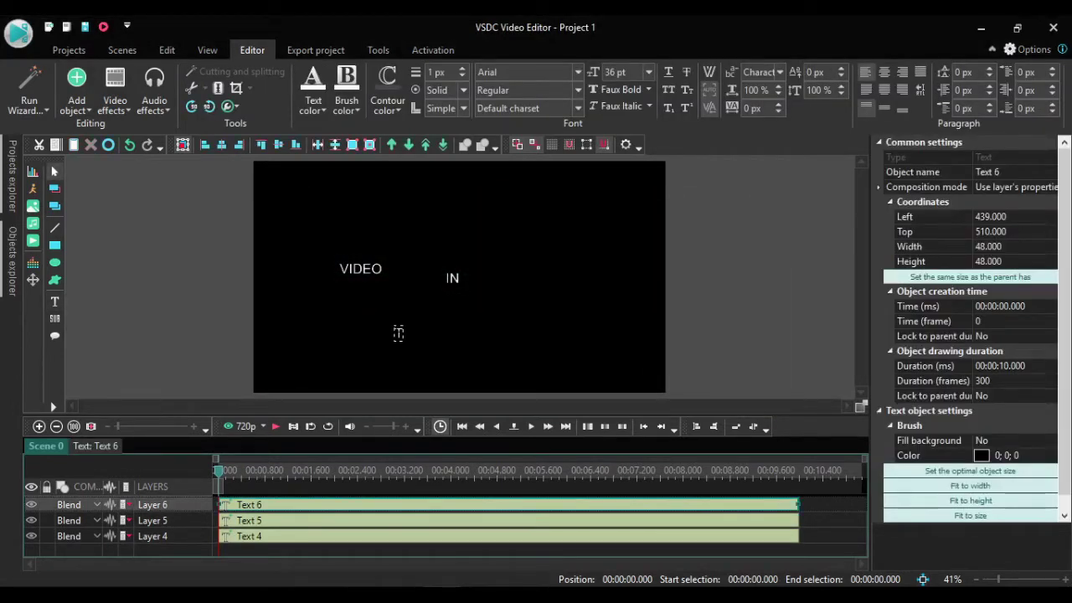
text(TEXT)
click(533, 349)
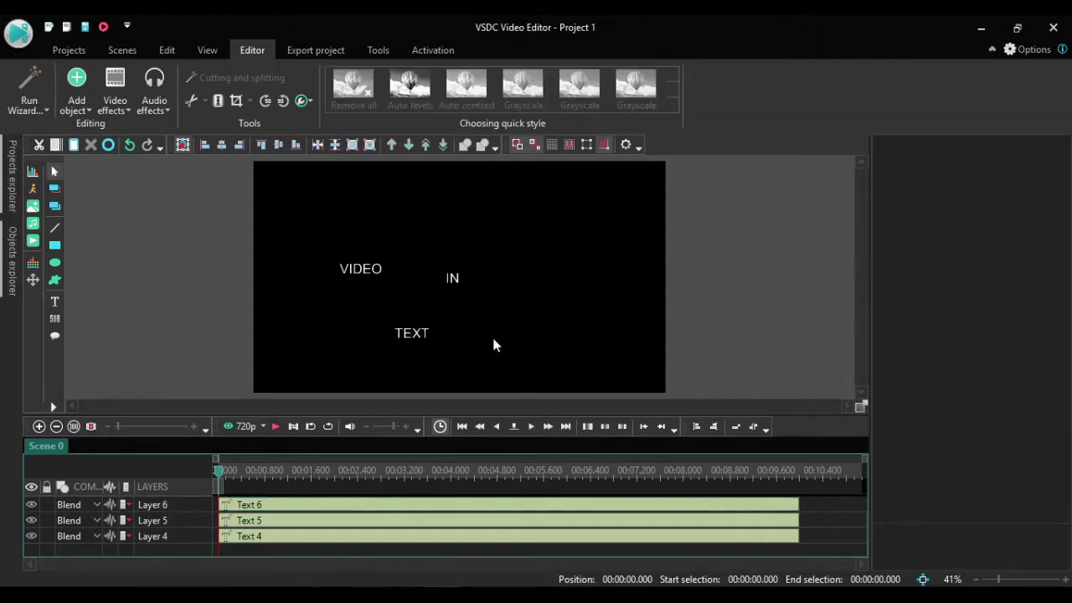
Step: Enlarge VIDEO to 168 pt and move it to the upper left of the frame
click(362, 270)
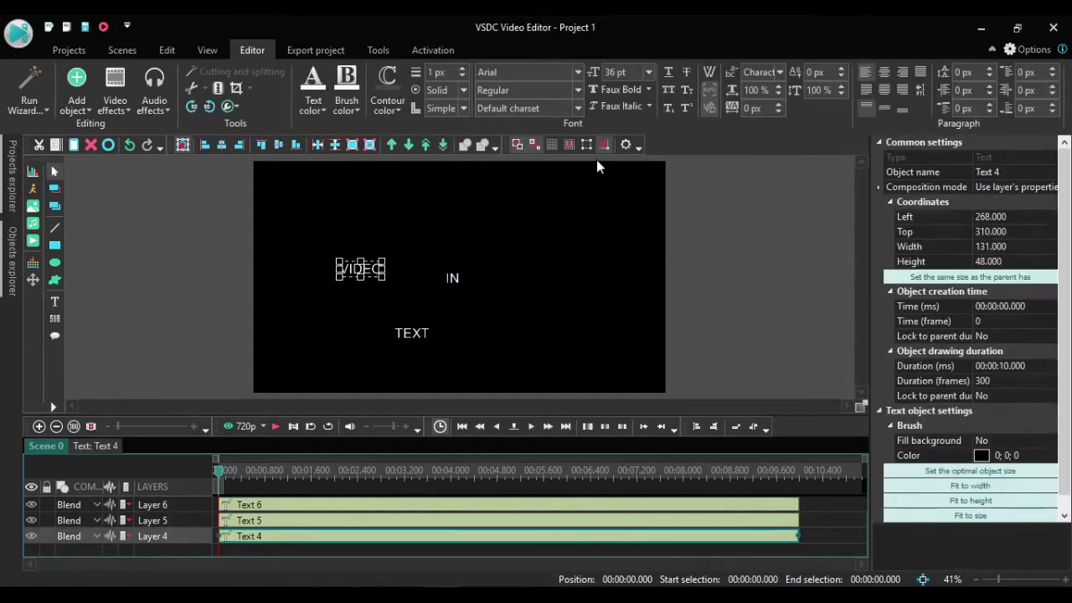
click(650, 72)
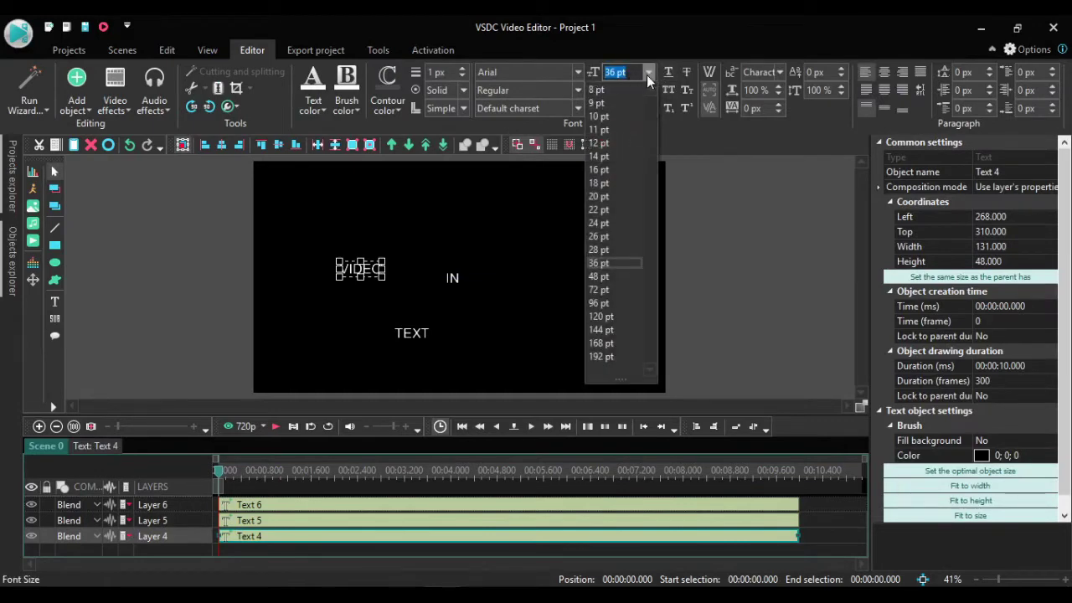
click(646, 75)
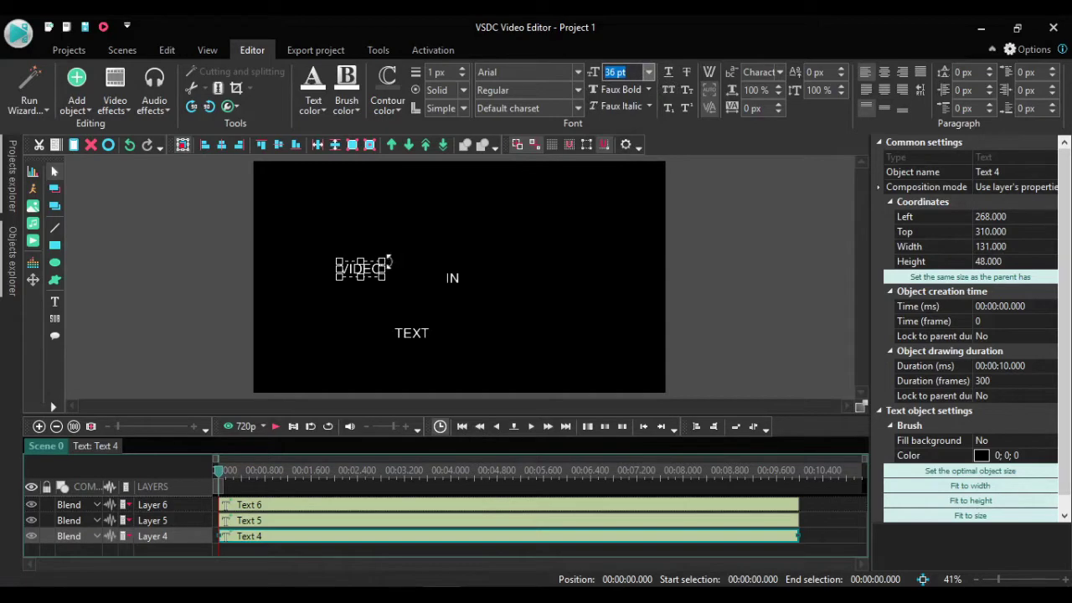
click(387, 311)
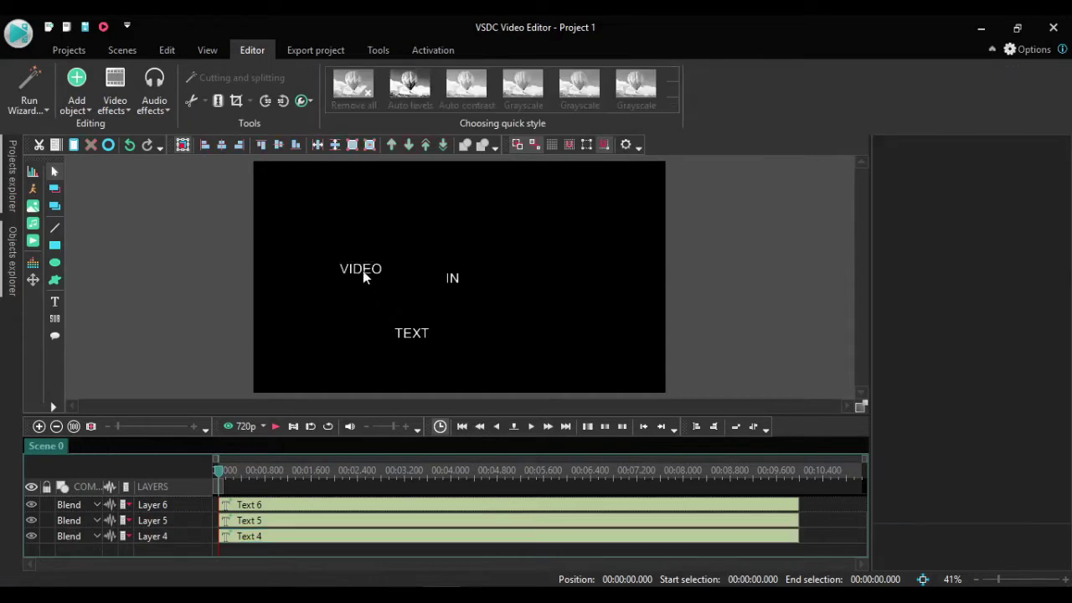
click(362, 277)
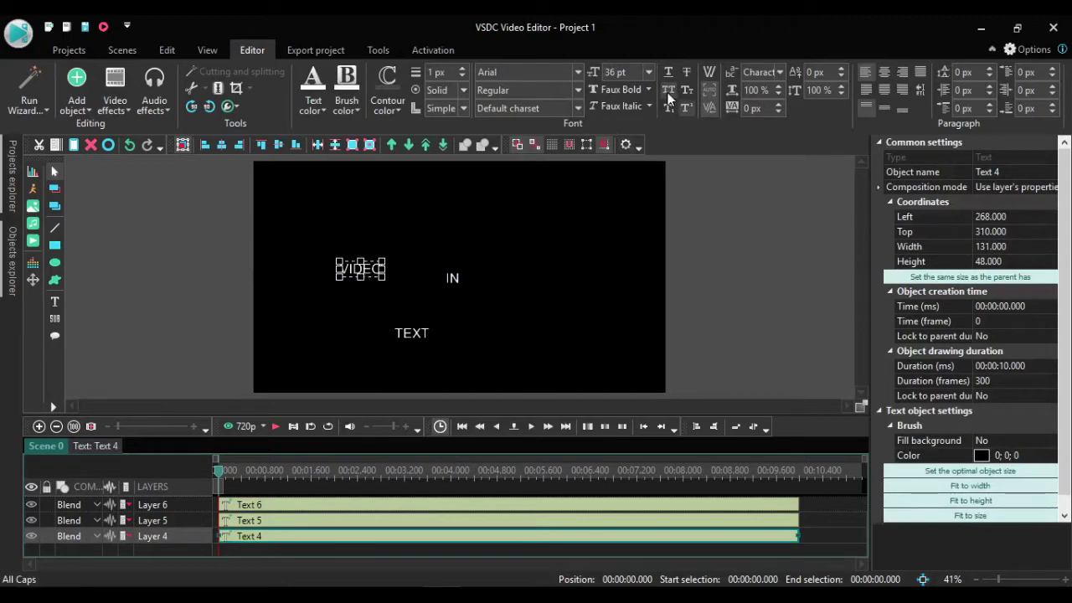
click(649, 73)
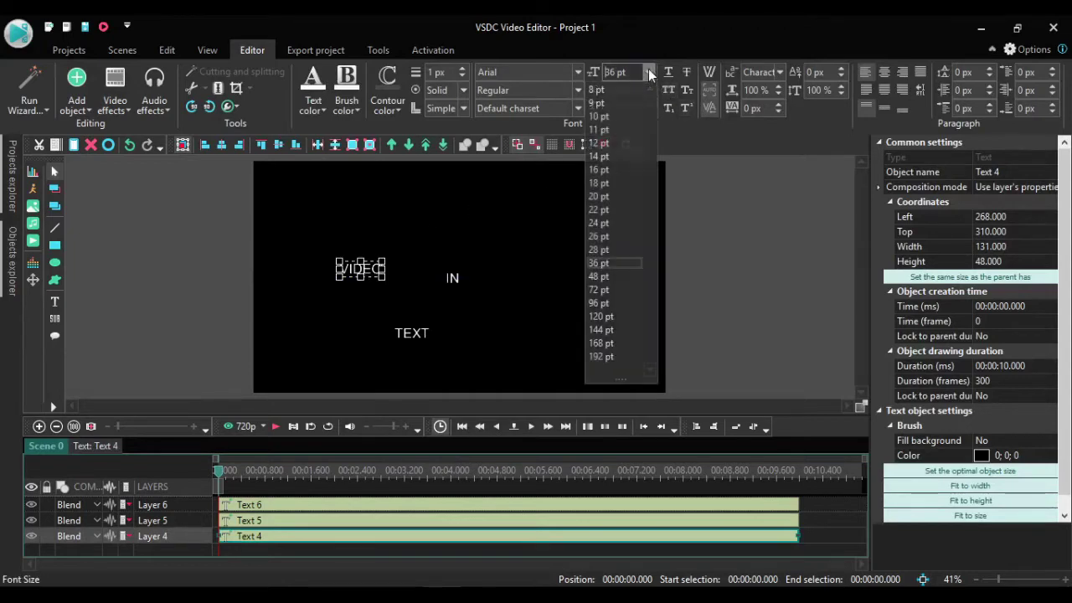
click(602, 344)
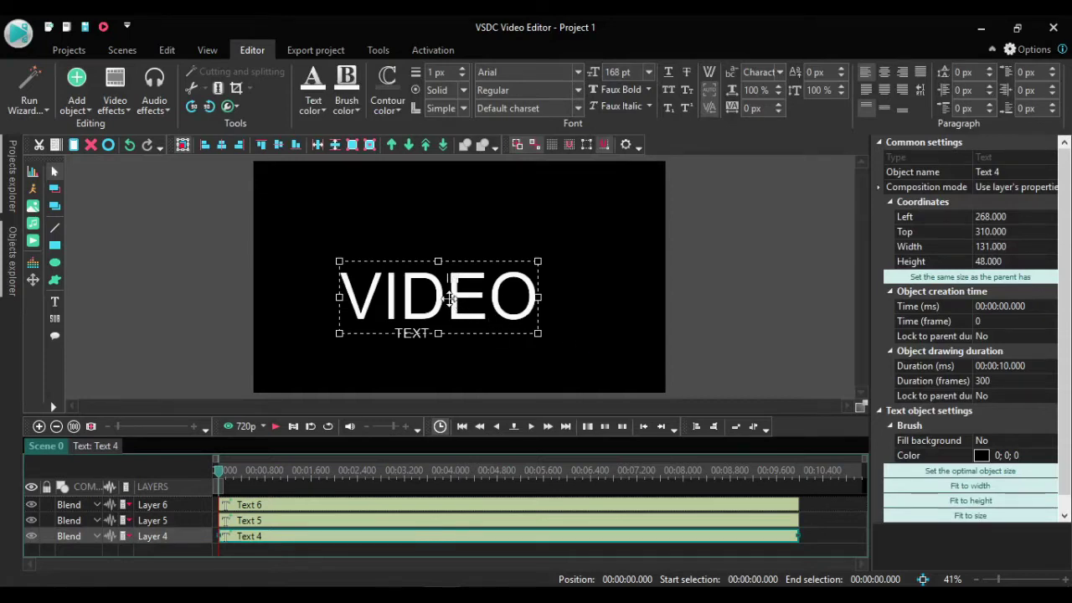
drag(450, 300, 350, 242)
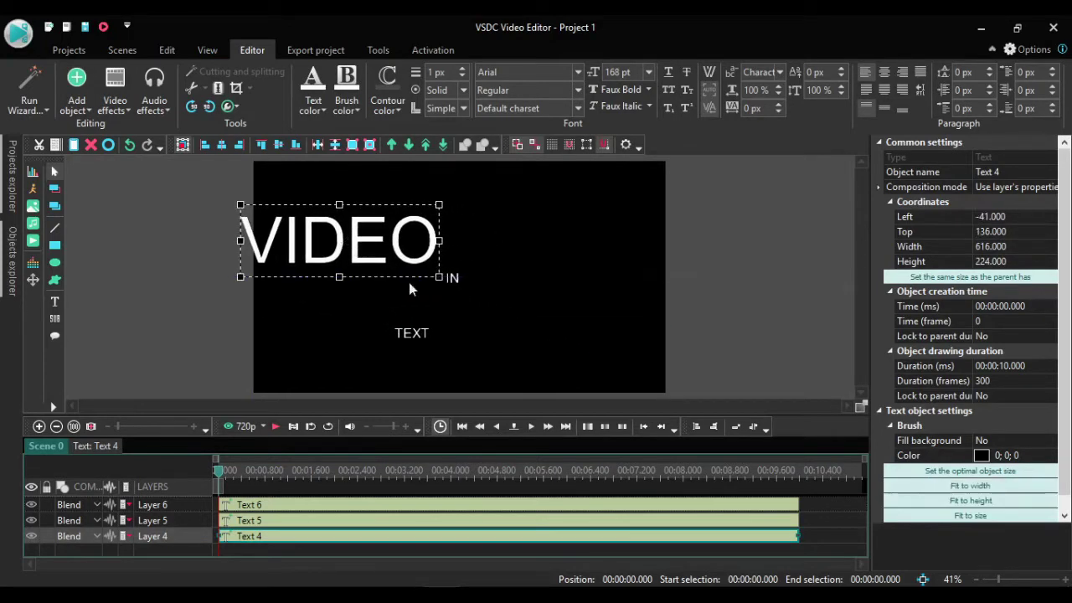
Step: Set IN and TEXT to 168 pt and raise IN level with VIDEO at upper right
click(452, 277)
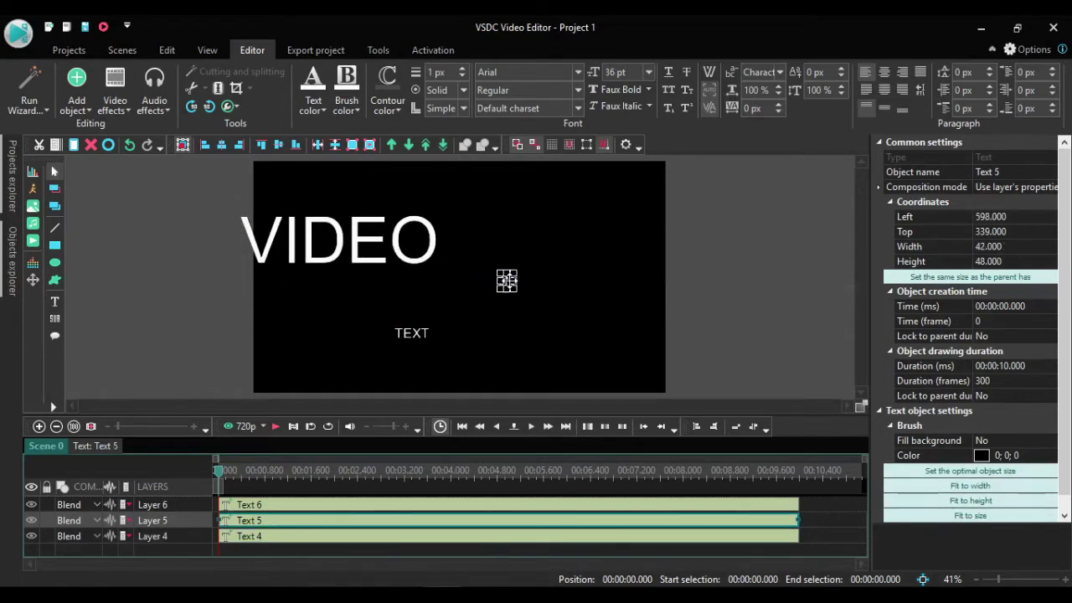
click(649, 72)
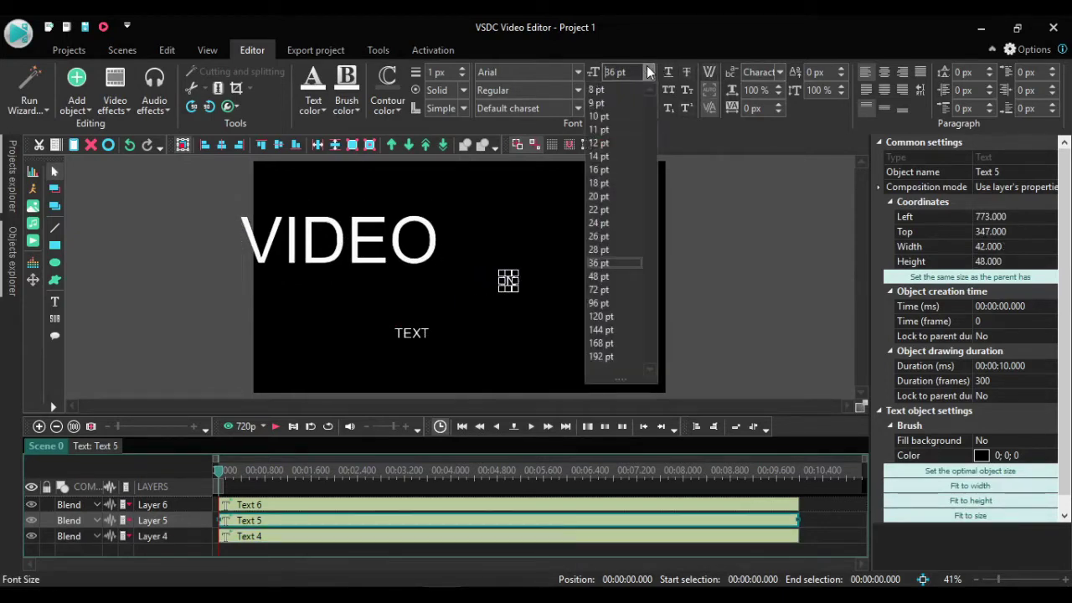
click(601, 343)
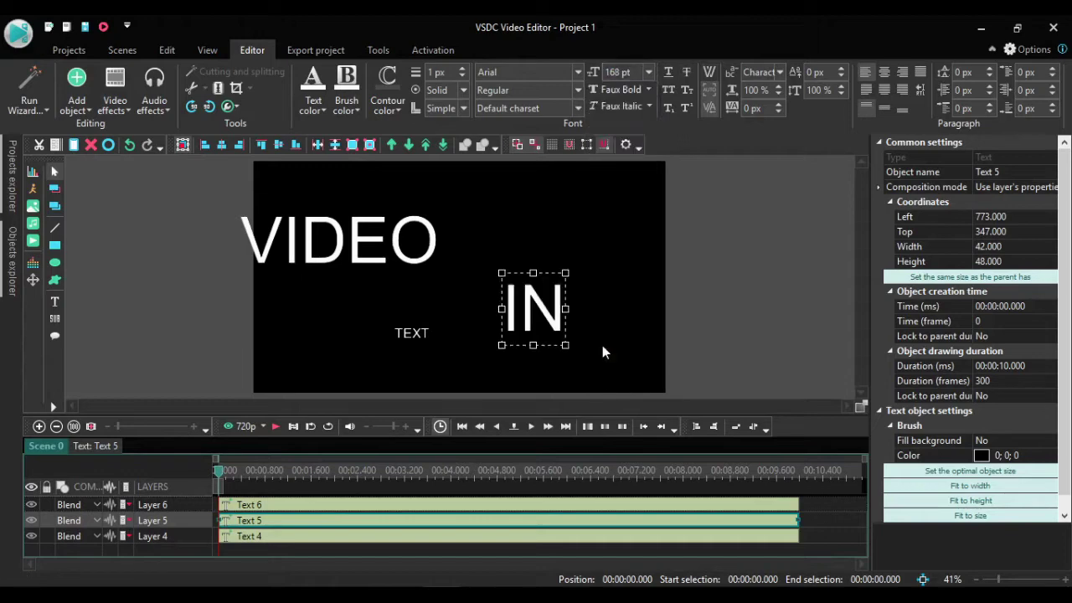
click(421, 332)
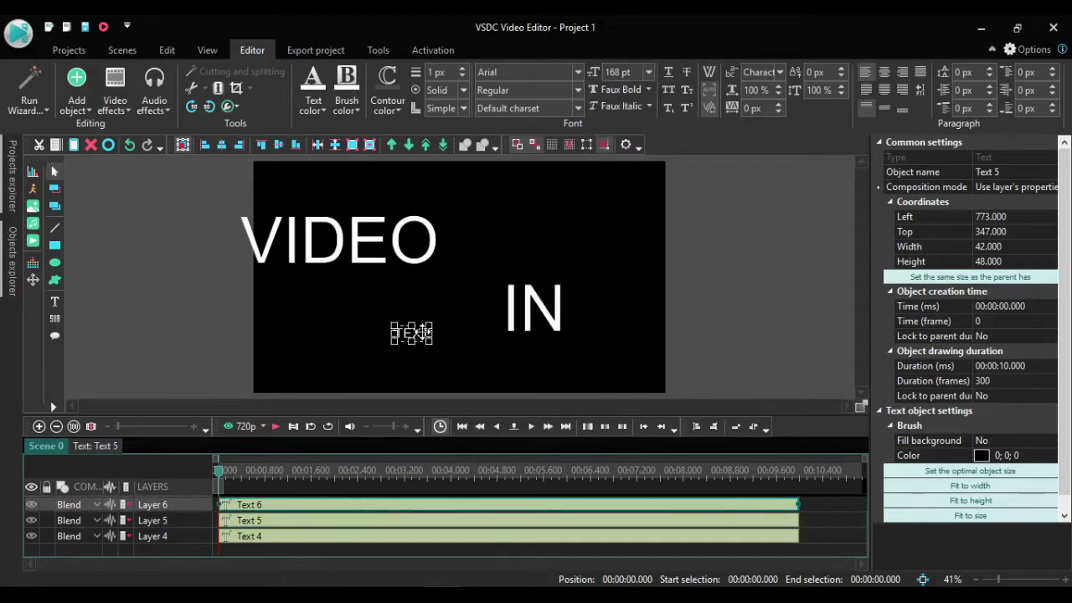
click(649, 72)
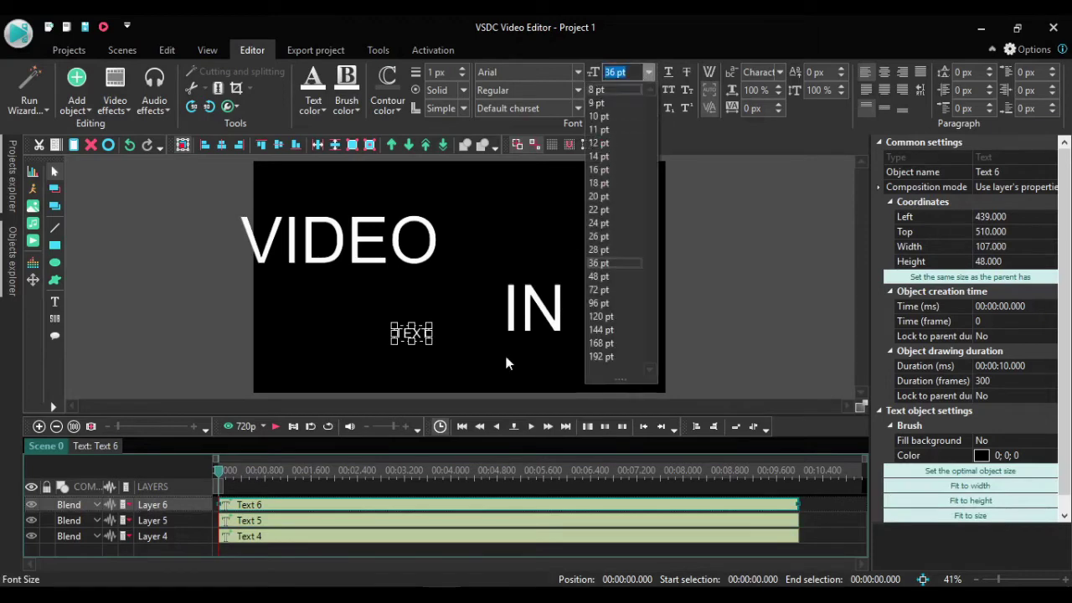
click(601, 343)
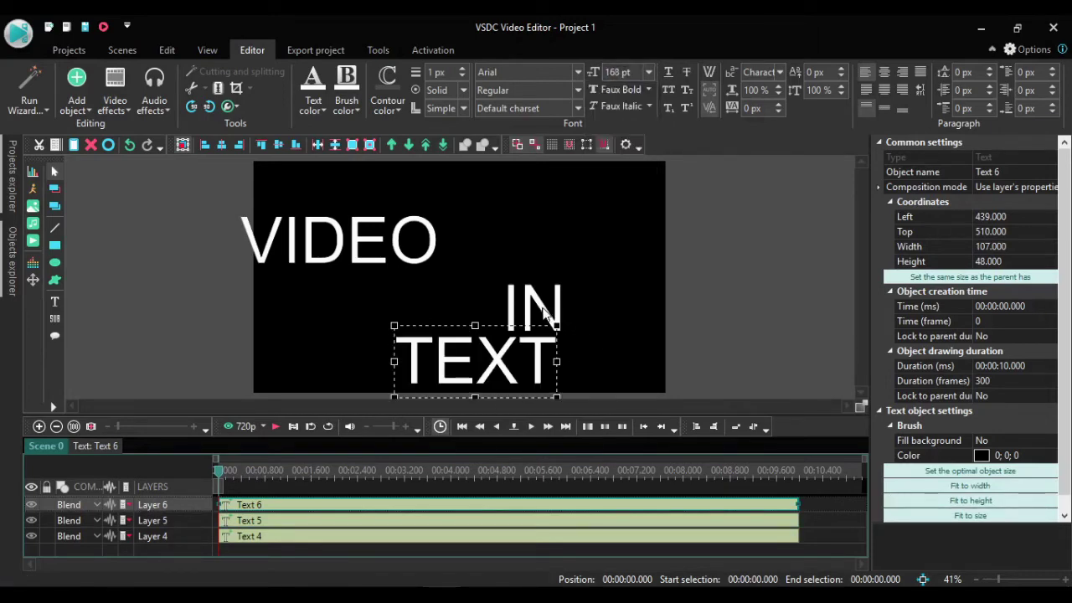
drag(536, 306, 539, 237)
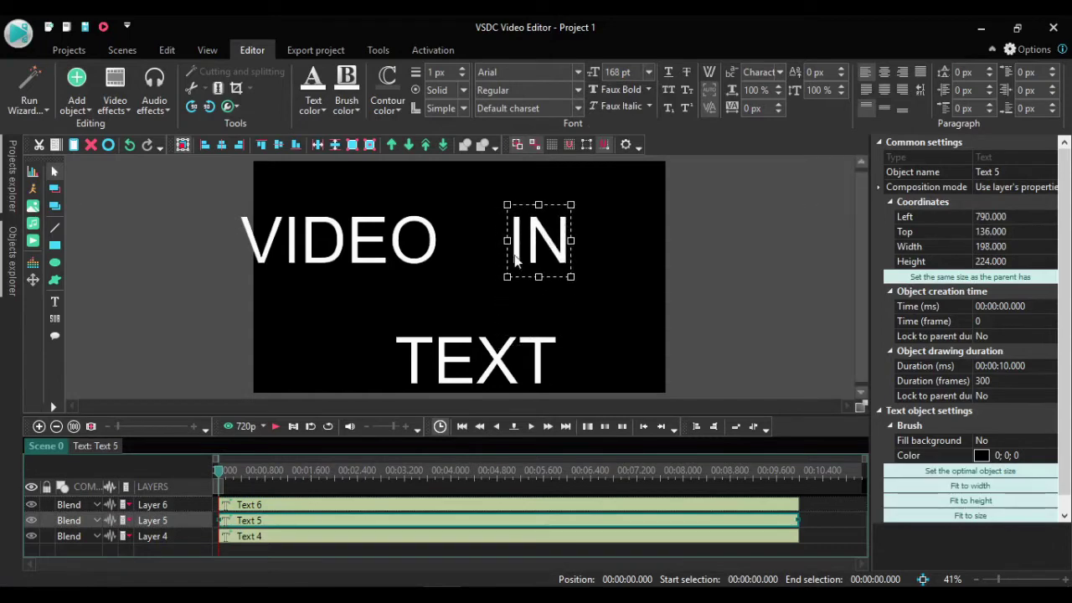
click(337, 256)
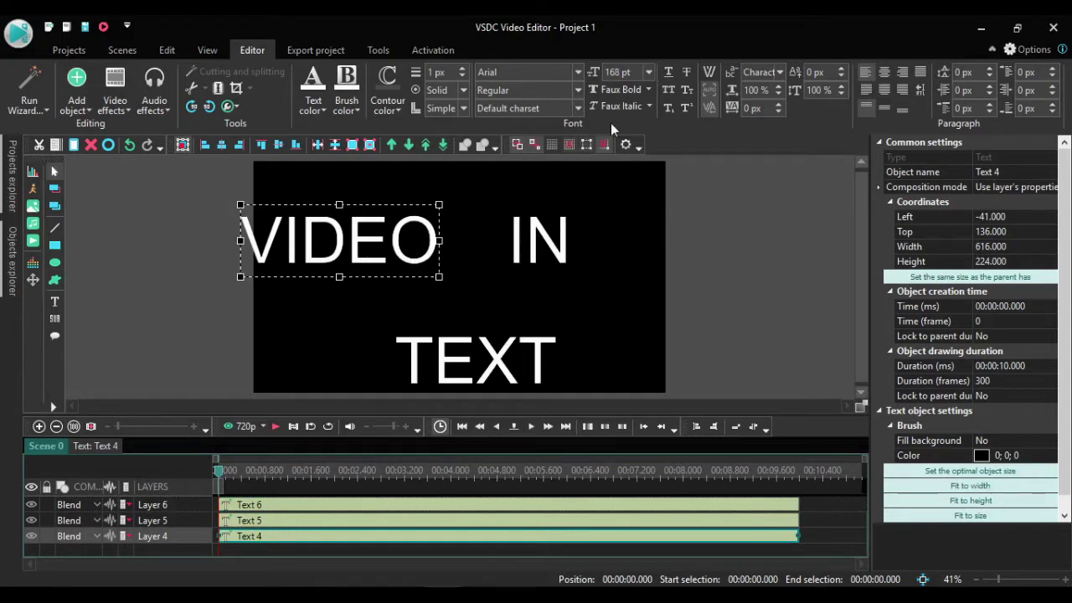
Step: Switch the VIDEO and IN words to the Bolt Bd BT font
click(556, 77)
text(b)
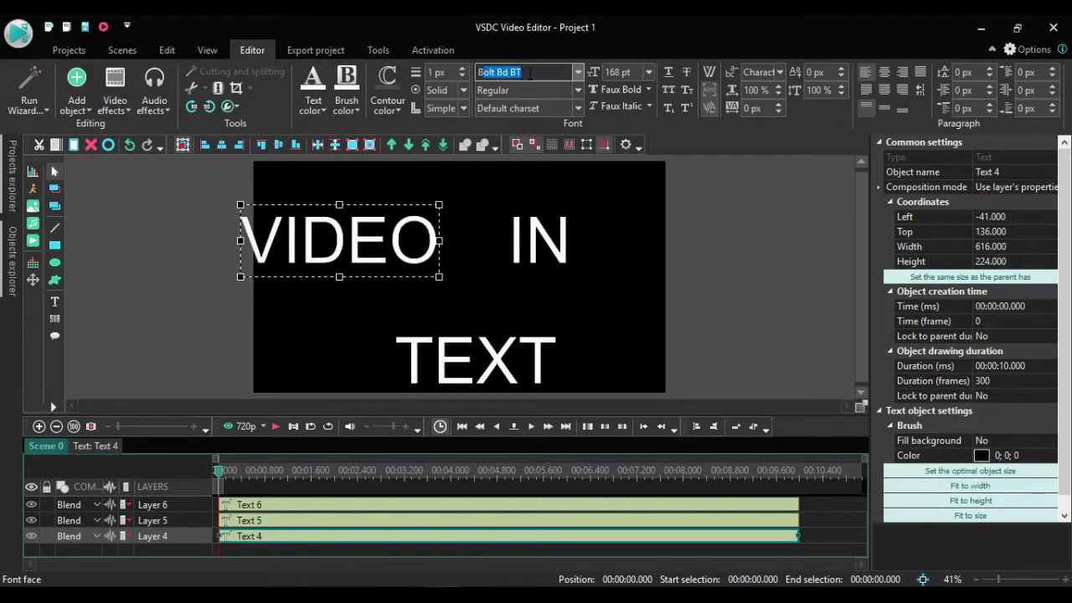
key(Return)
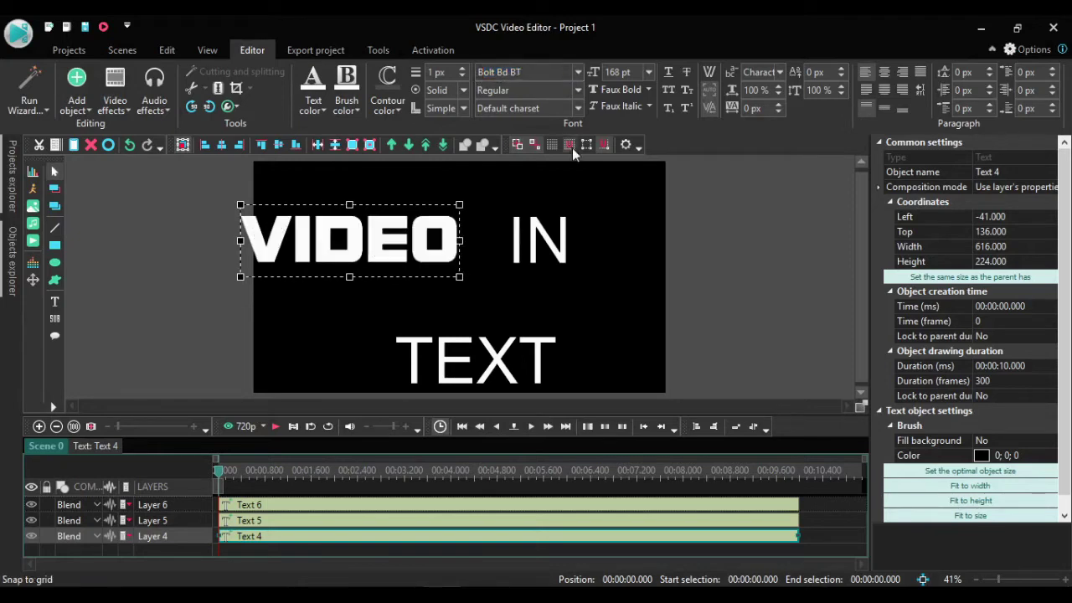
click(529, 265)
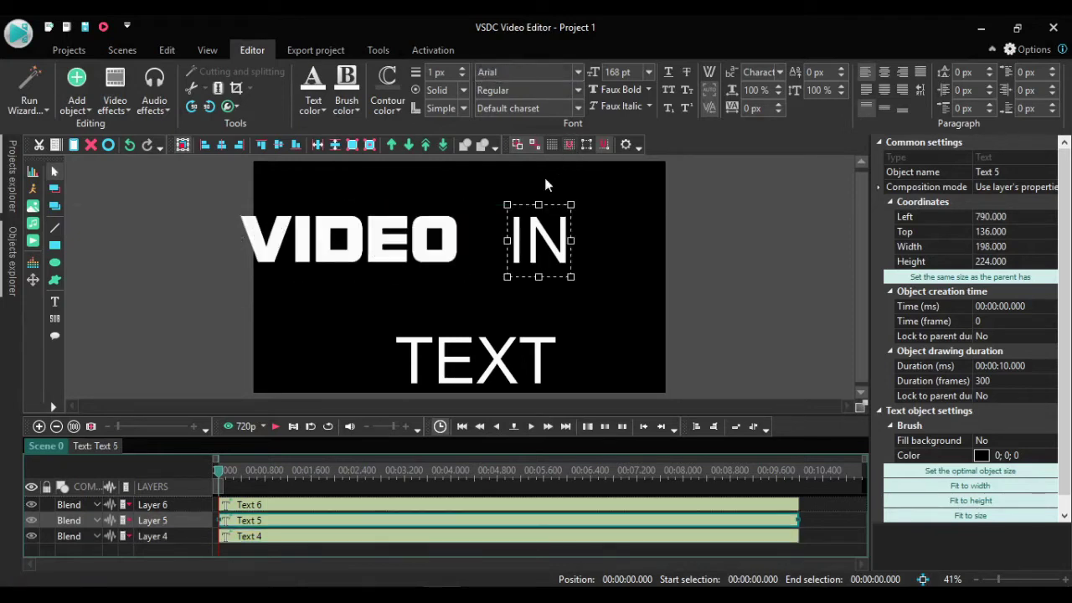
click(513, 72)
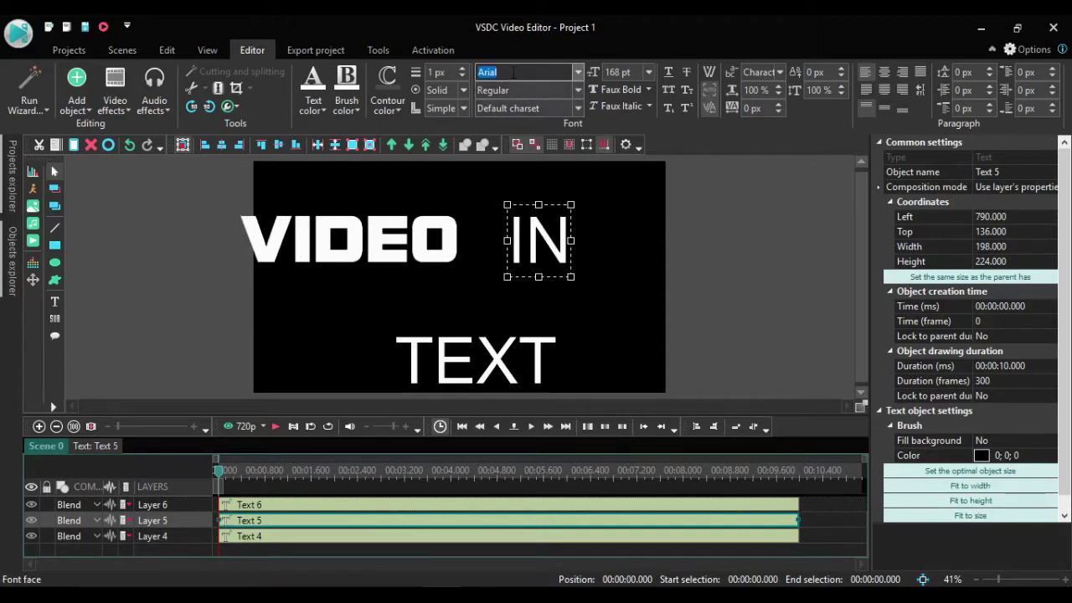
text(Bolt Bd BT)
key(Return)
Step: Switch the TEXT word to Bolt Bd BT as well
click(448, 376)
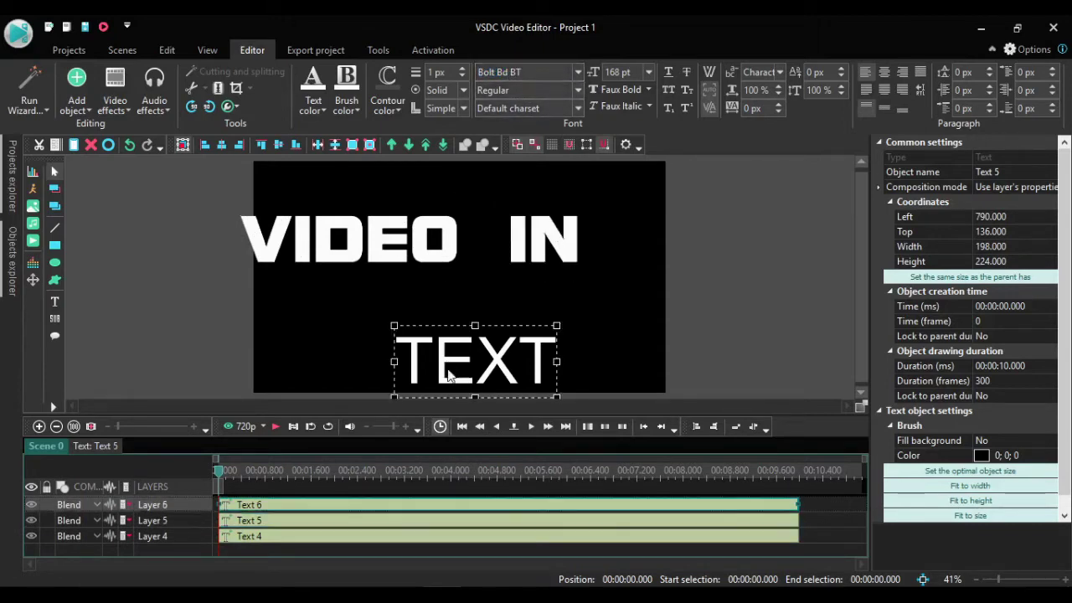
click(505, 70)
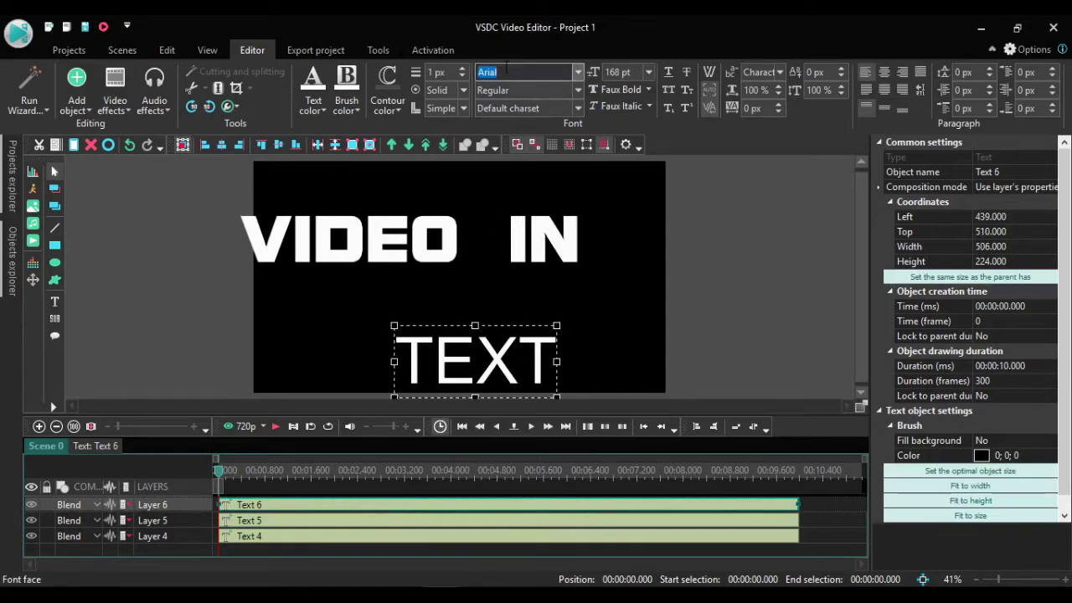
text(Bolt Bd BT)
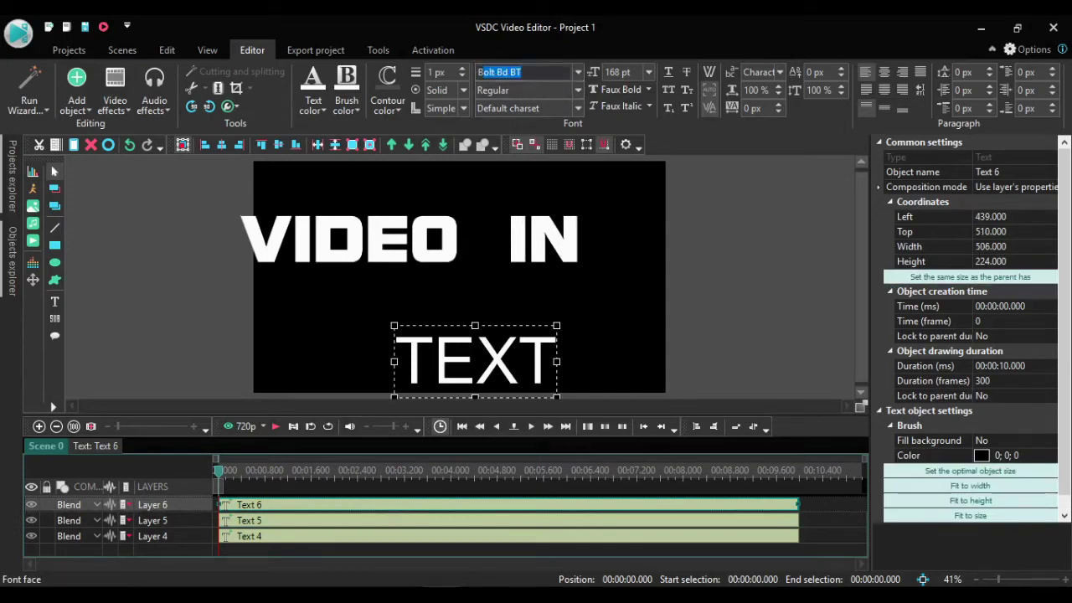
key(Return)
click(630, 318)
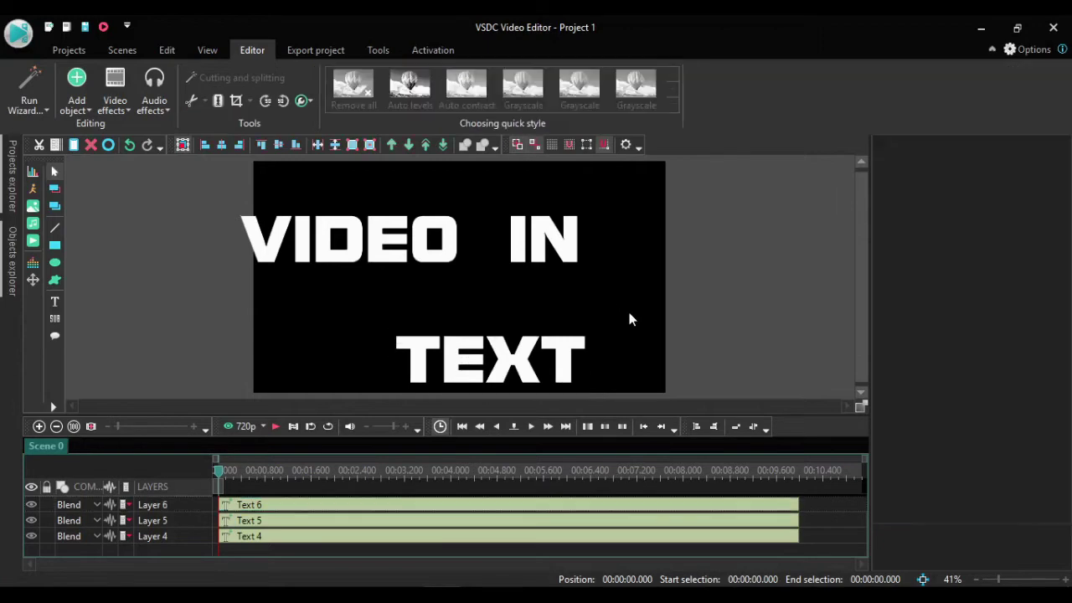
Step: Shift VIDEO and IN right into one top line and centre TEXT beneath at left 319, top 407
click(347, 241)
drag(347, 241, 383, 252)
drag(538, 251, 555, 255)
drag(434, 249, 449, 247)
click(553, 256)
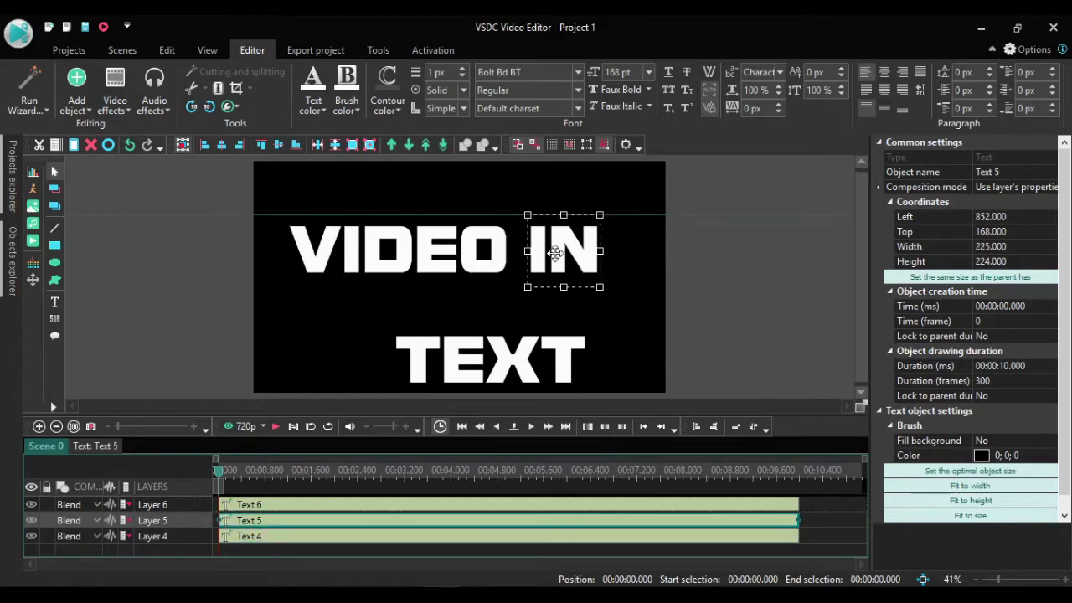
drag(555, 252, 569, 252)
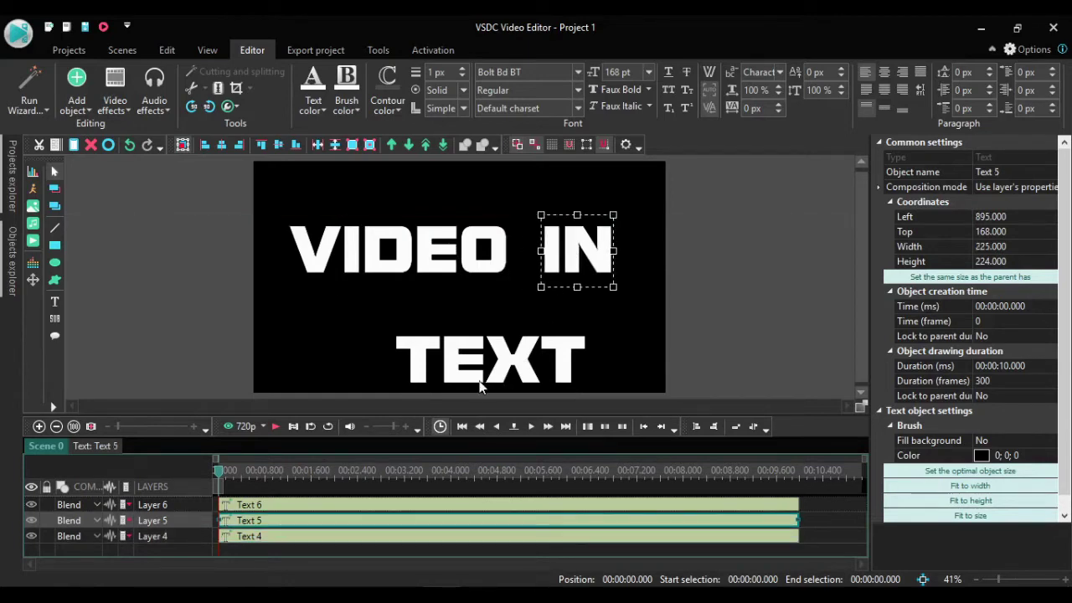
drag(475, 368, 437, 334)
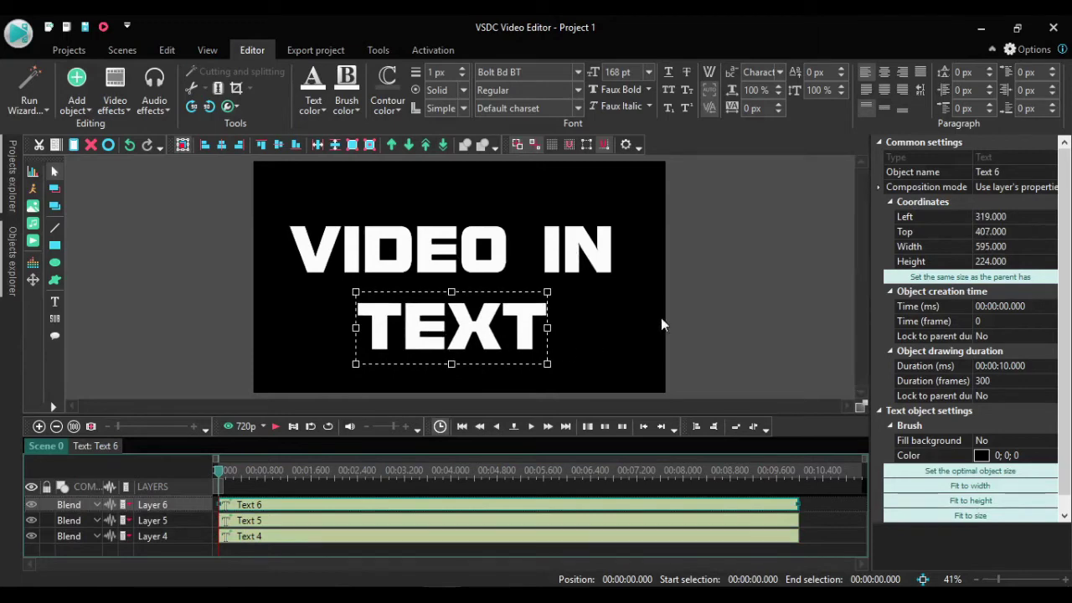
click(756, 250)
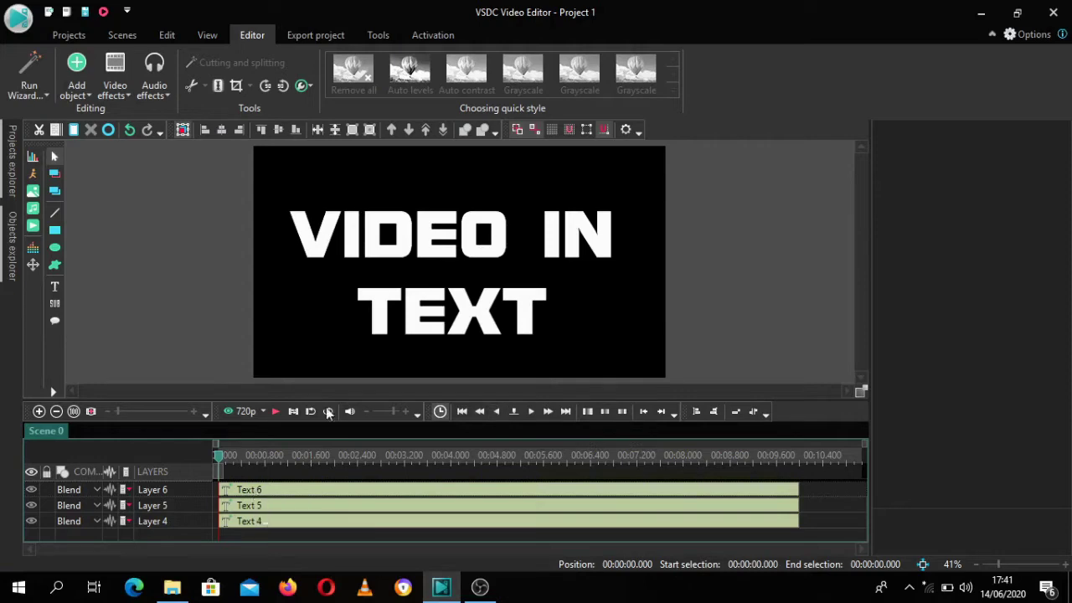
click(431, 250)
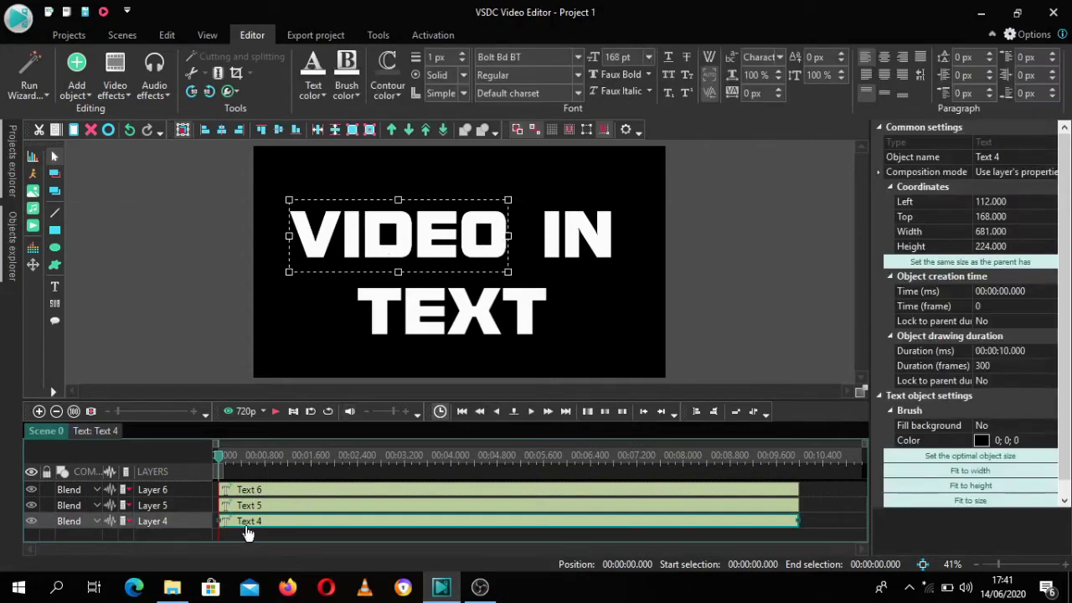
Step: Open the Text 4 clip's inner timeline, then bring up the TEXT MASK PROJECT folder in File Explorer
double_click(246, 525)
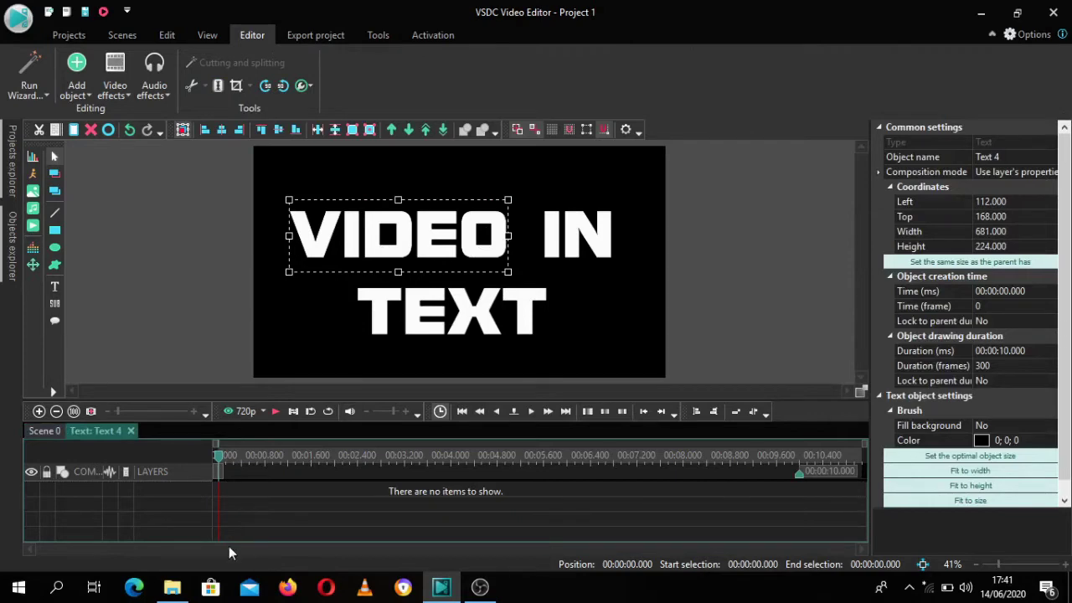
mouse_move(174, 589)
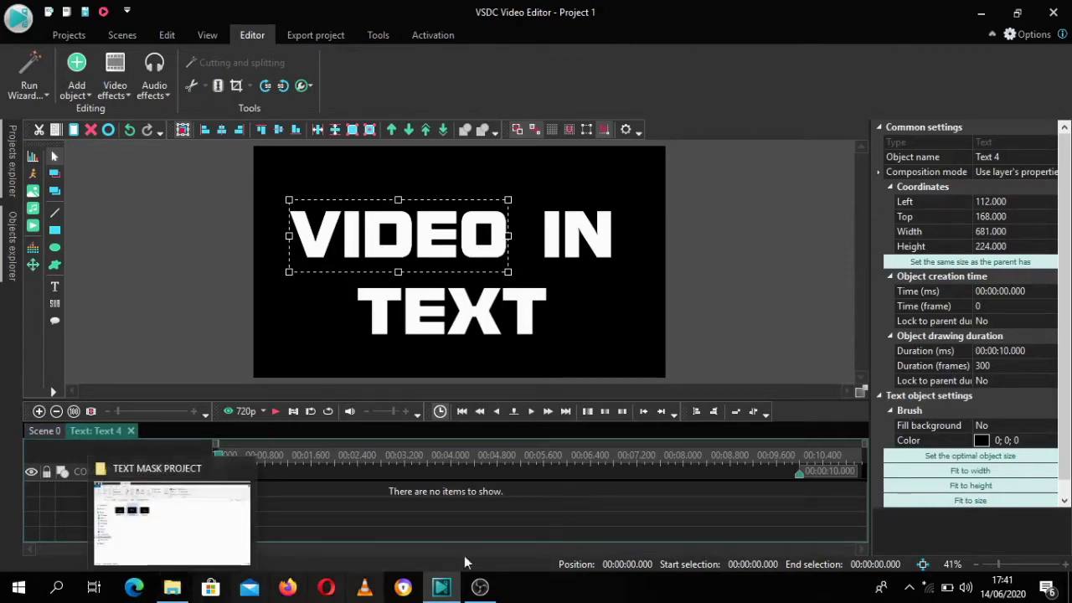
click(173, 589)
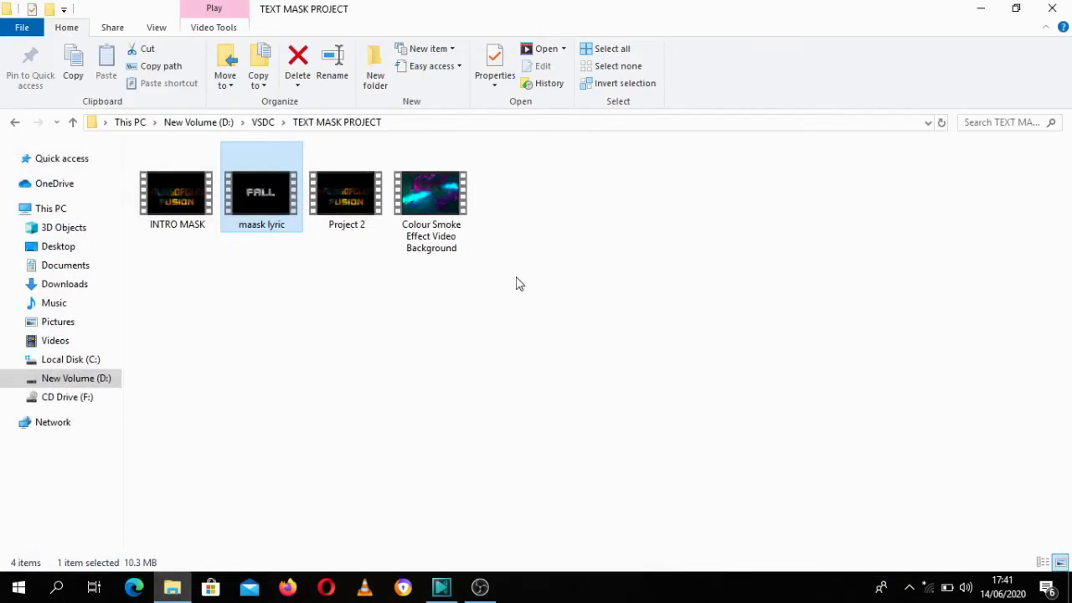
Step: Drag the Colour Smoke Effect Video Background file onto the VSDC taskbar icon
click(443, 211)
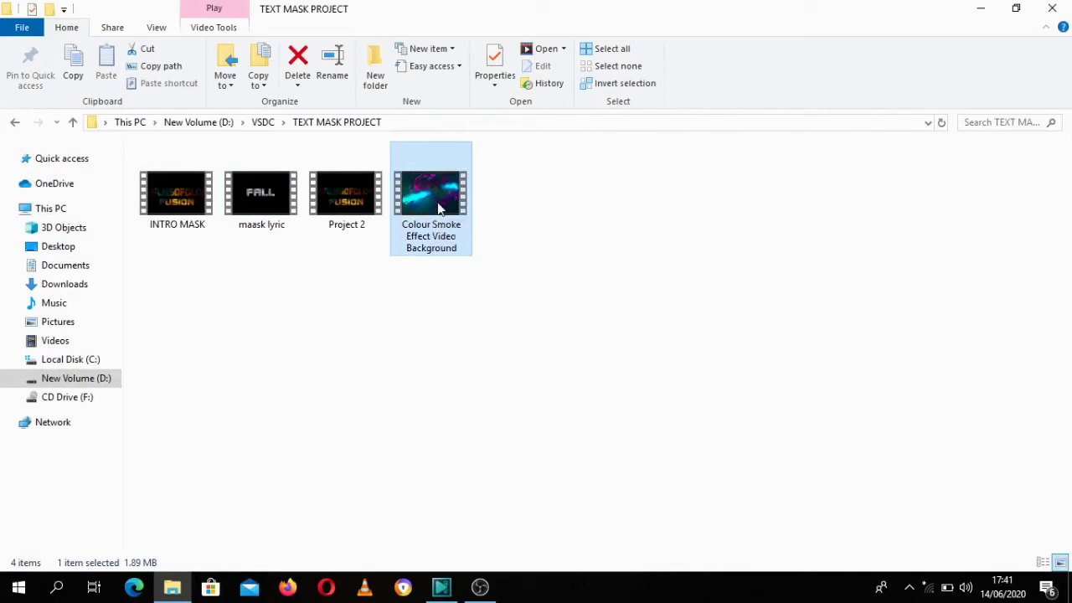
drag(438, 208, 319, 540)
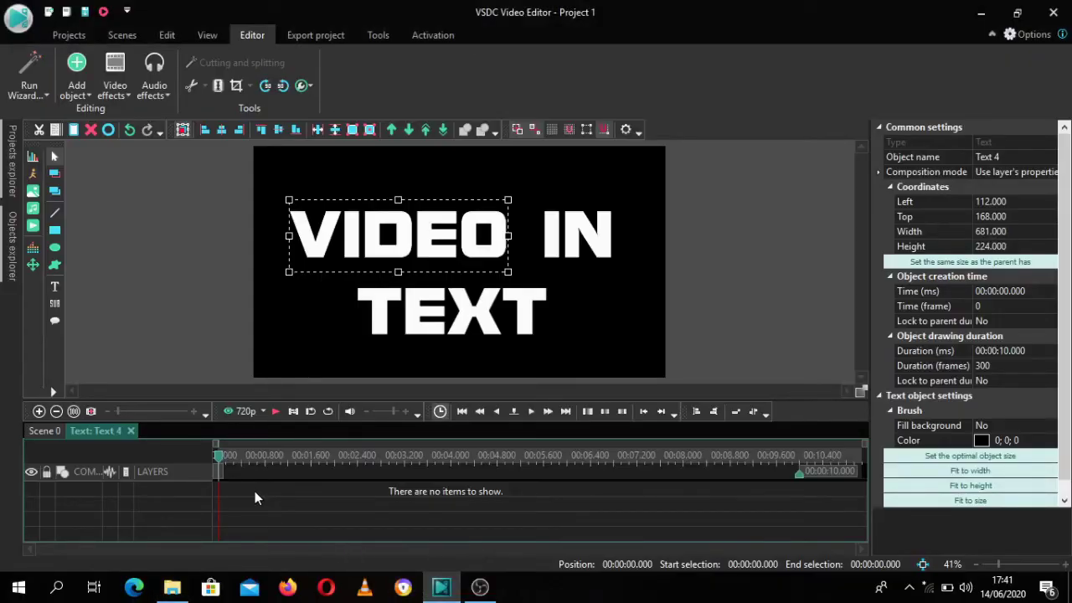
Step: Drop the smoke clip into VIDEO's timeline and resize it to 1707 × 605 at left −561, top 134
drag(254, 493, 255, 493)
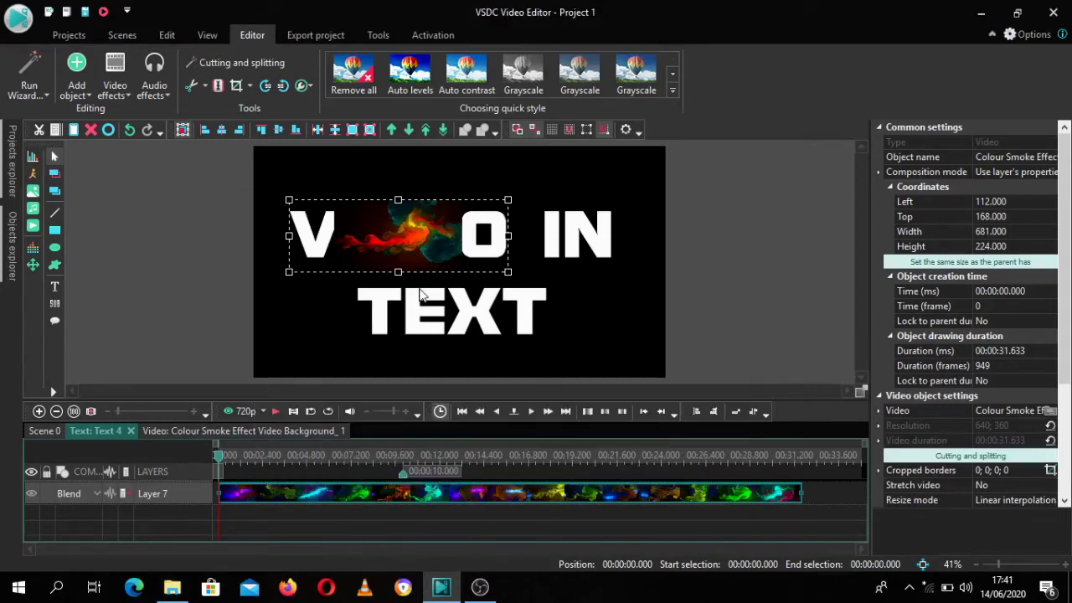
drag(506, 272, 674, 309)
drag(541, 282, 450, 282)
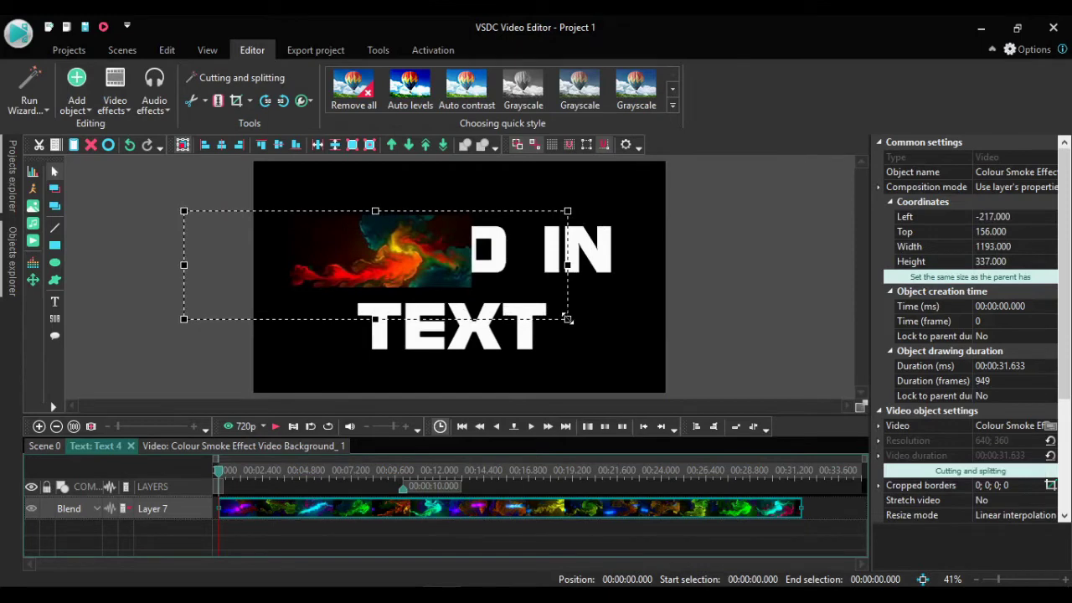
drag(568, 320, 732, 409)
drag(508, 297, 397, 292)
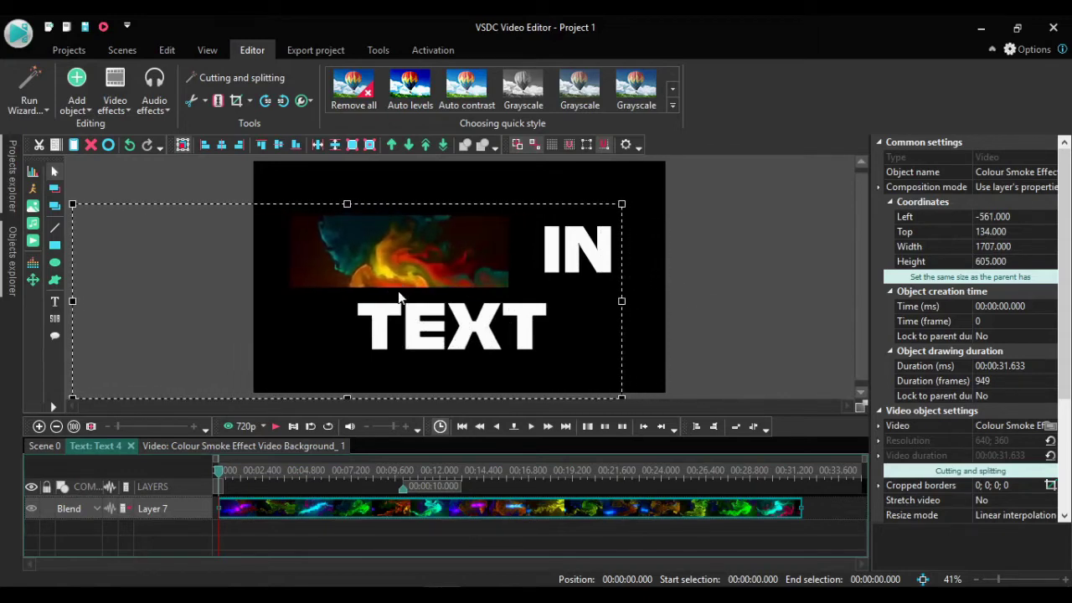
Step: Set the smoke layer's blending mode to Source in, then go back to Scene 0
click(74, 508)
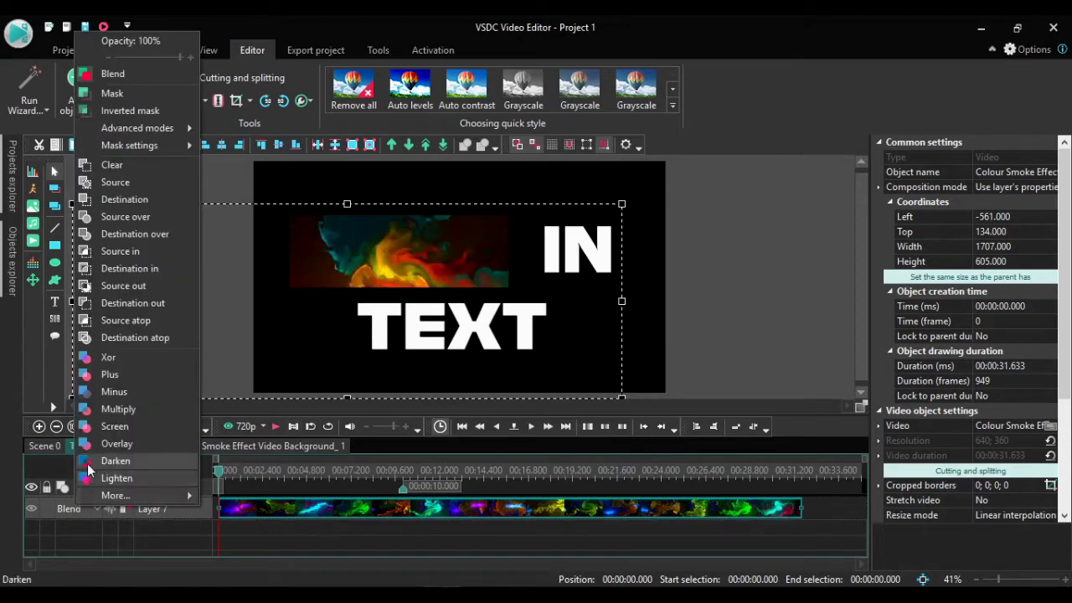
click(136, 252)
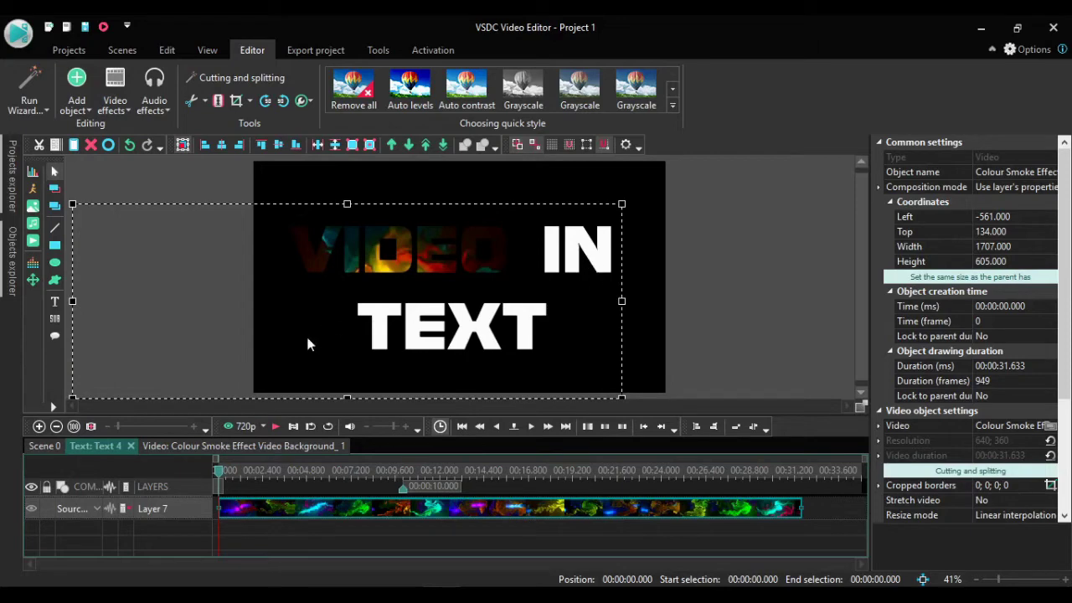
click(39, 446)
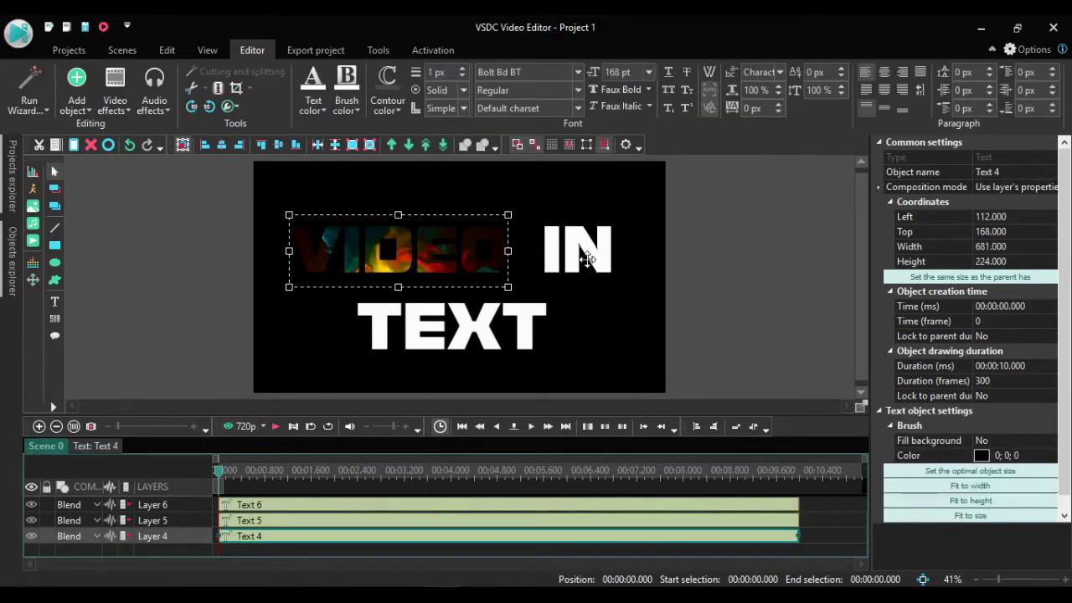
Step: Check IN's empty inner timeline, then copy the smoke clip from inside the VIDEO text
click(588, 265)
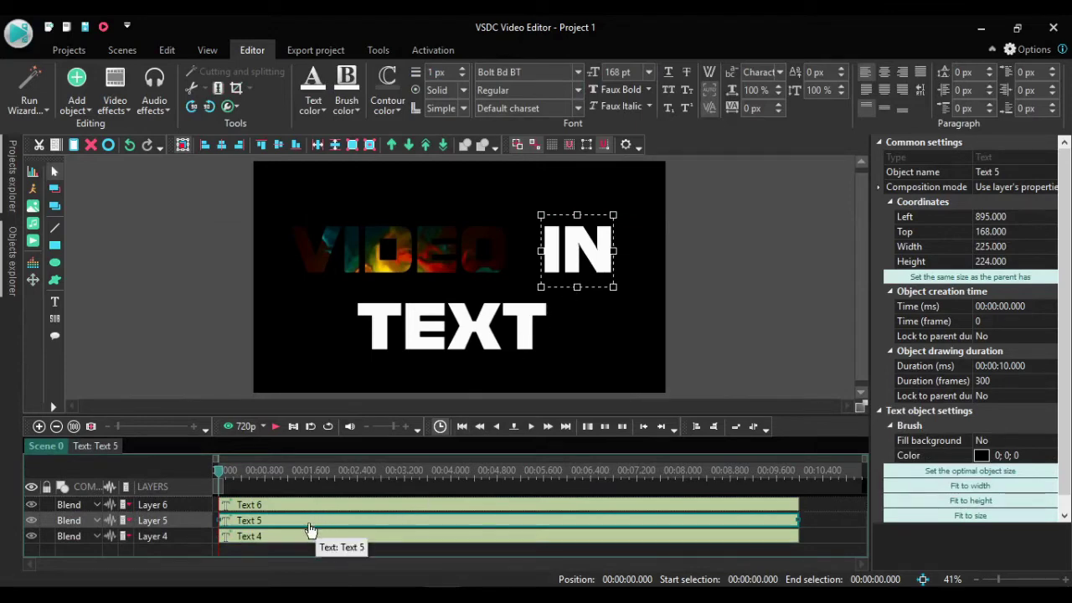
double_click(310, 529)
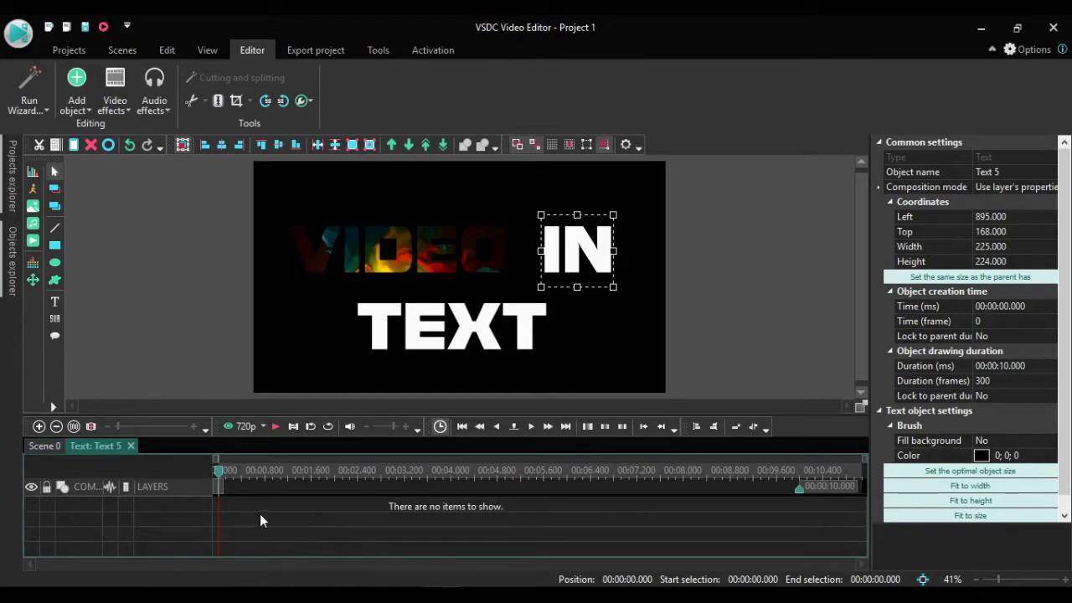
click(43, 446)
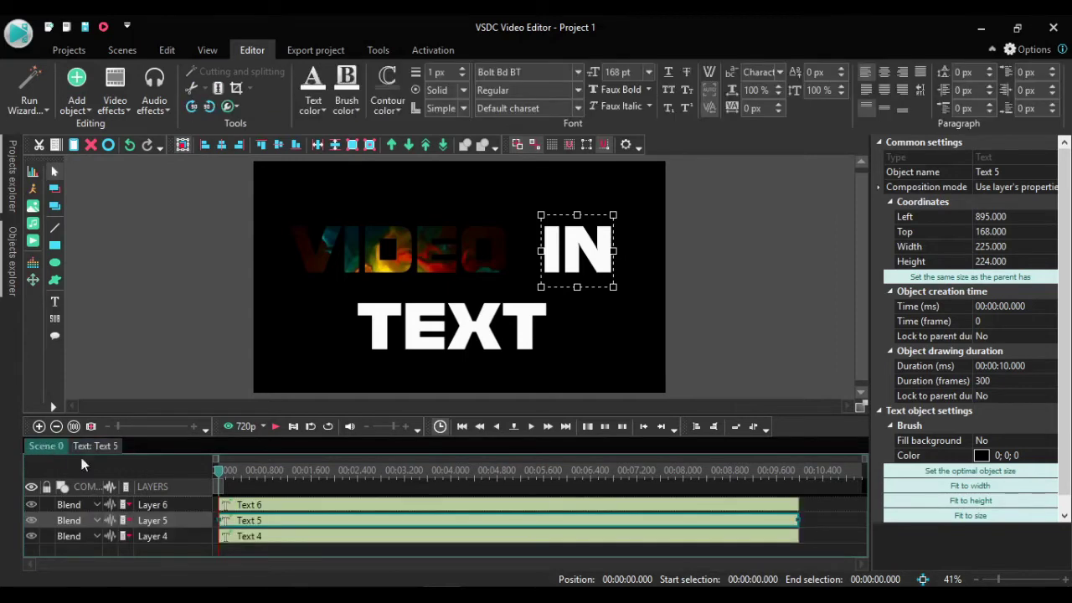
double_click(266, 540)
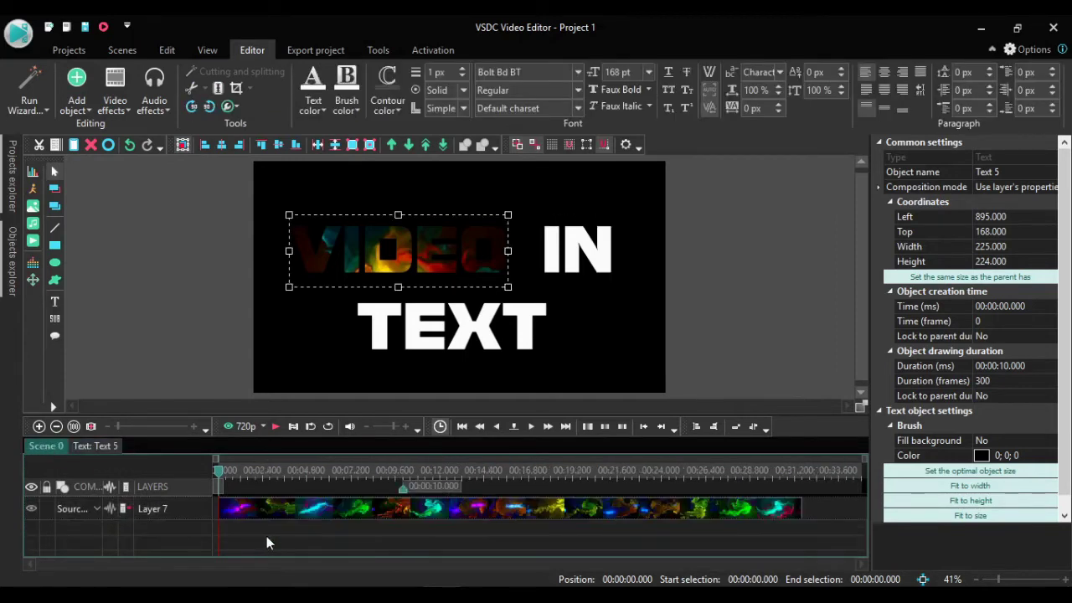
right_click(276, 519)
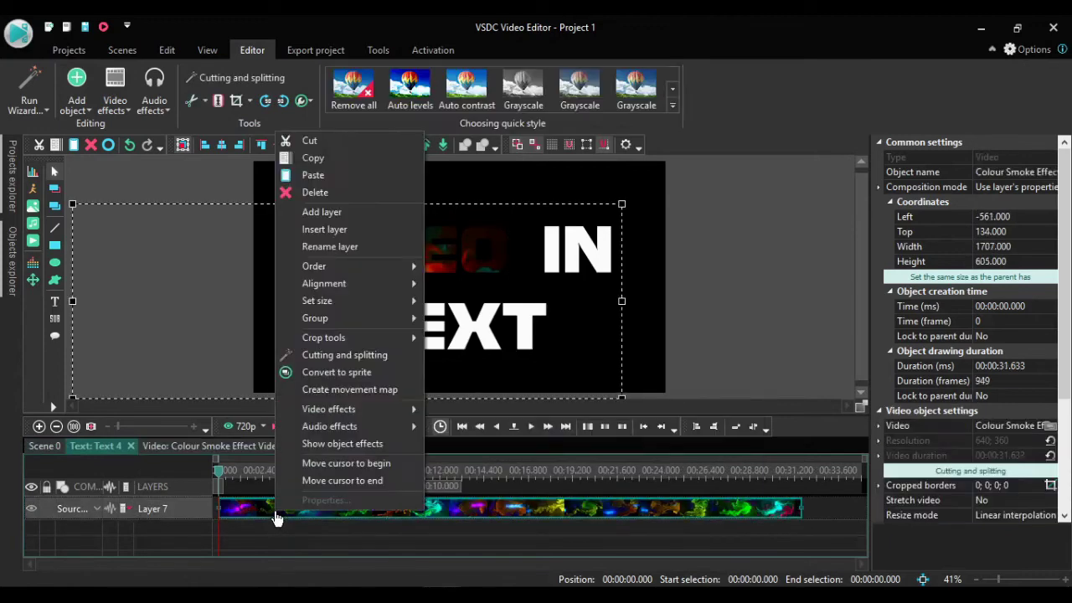
click(330, 157)
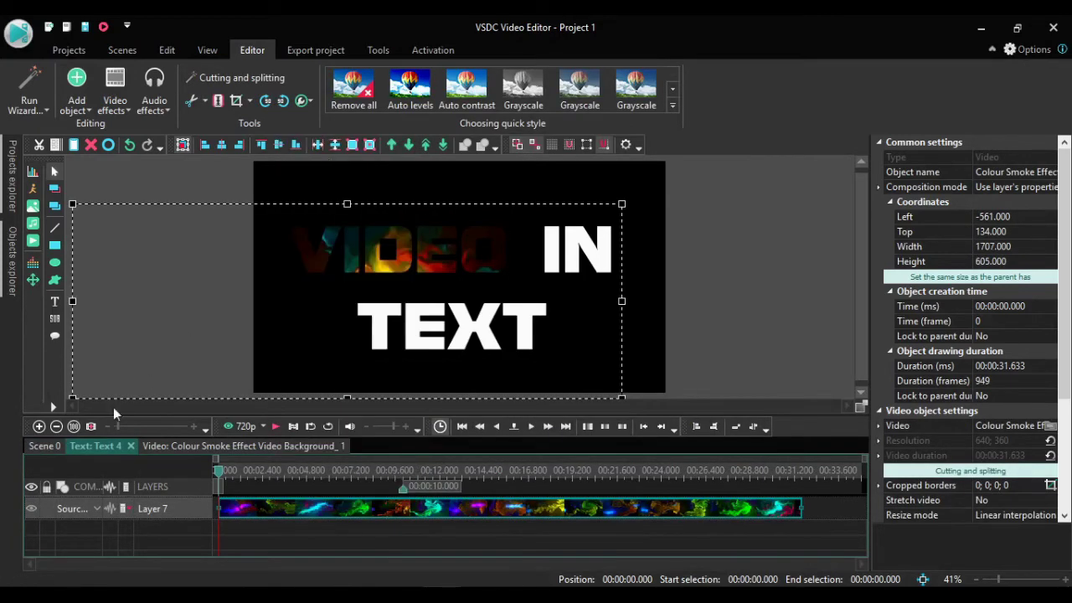
Step: Paste the smoke clip into IN's timeline on Layer 8 and move it right to left −168, top 93
click(48, 445)
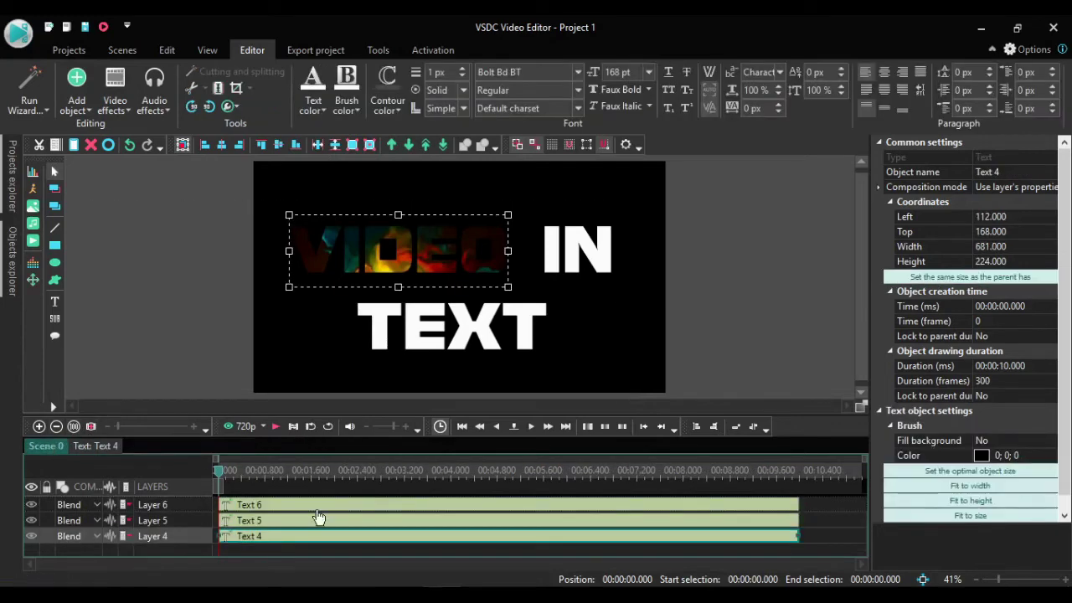
double_click(304, 524)
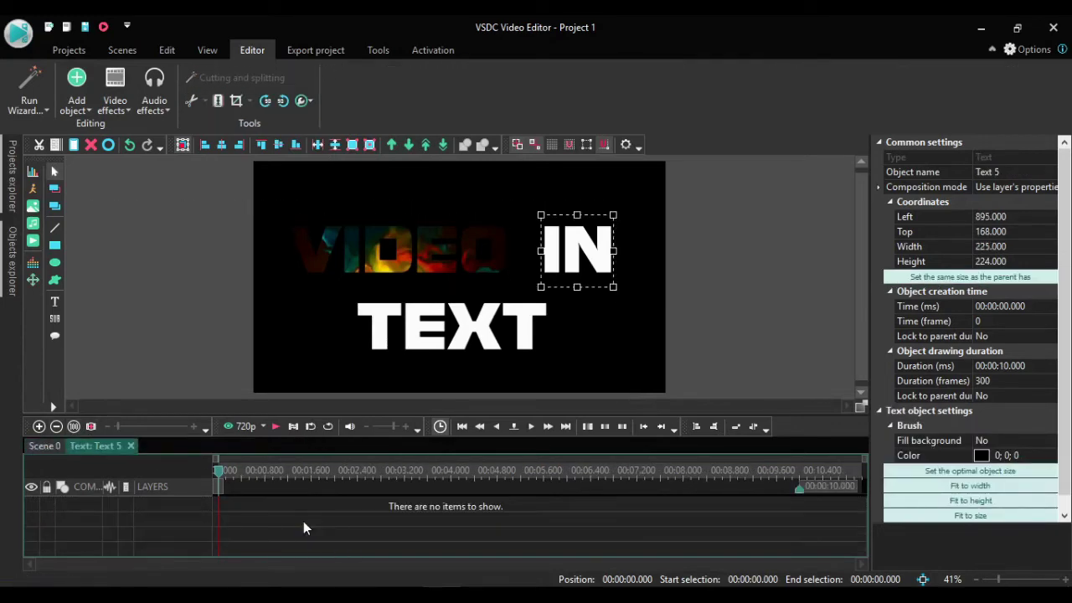
right_click(267, 515)
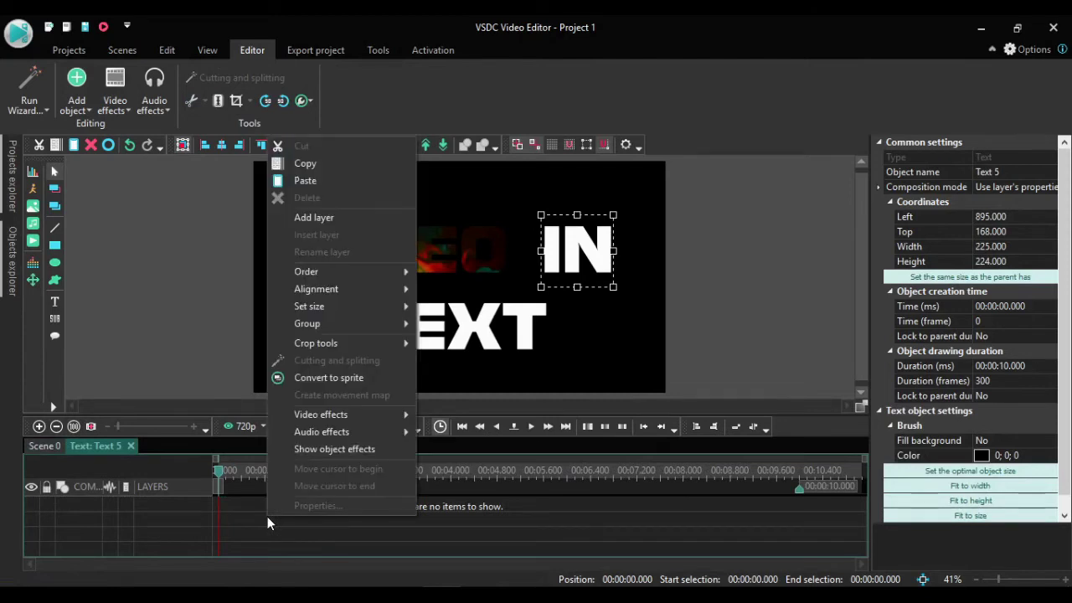
click(318, 182)
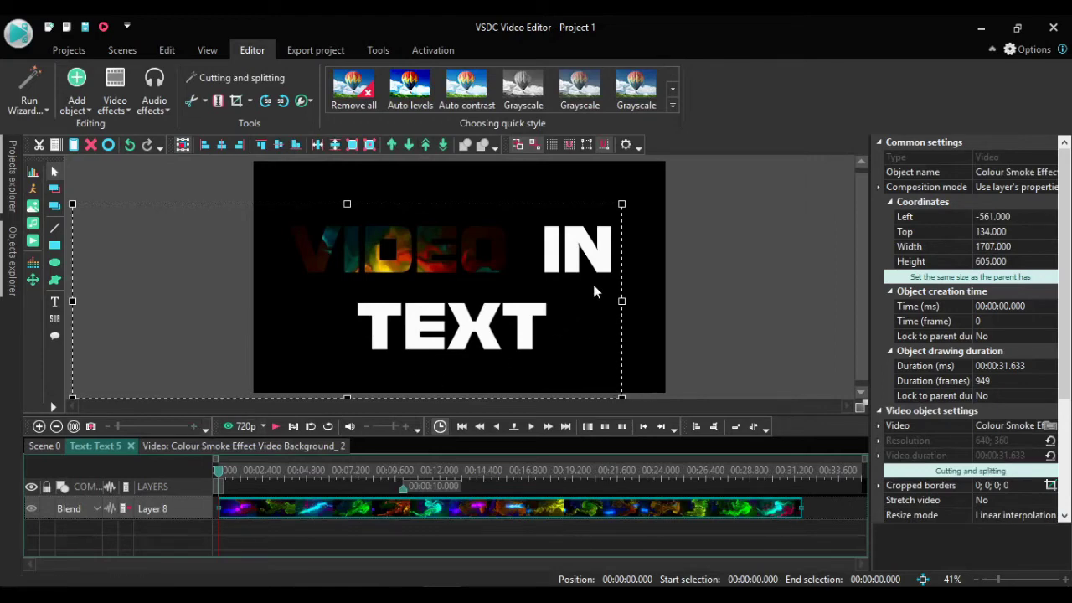
drag(569, 304, 695, 292)
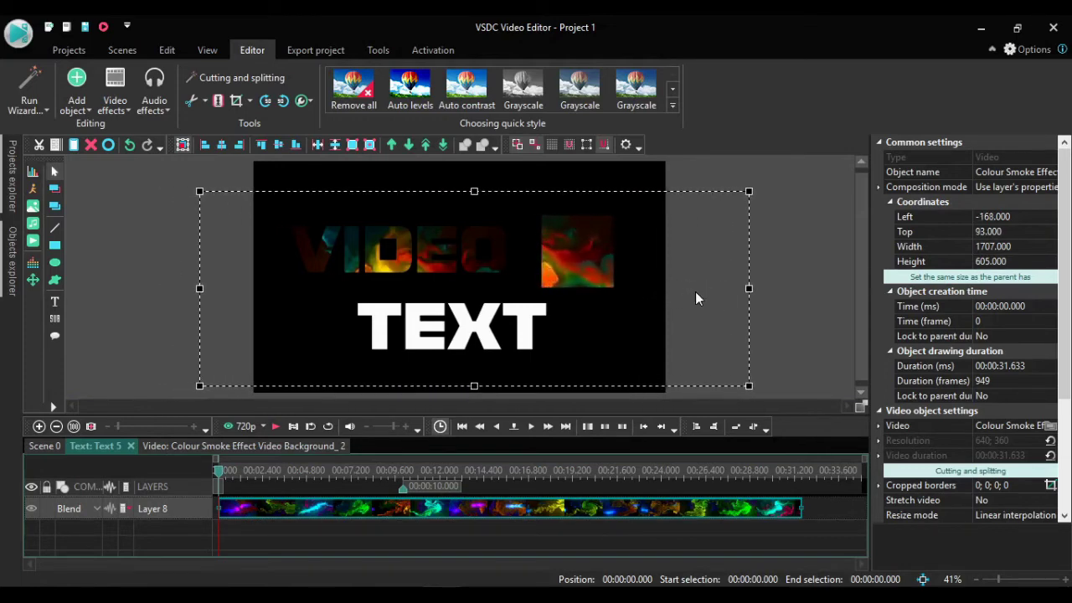
Step: Set the smoke clip inside IN to Source in blending so smoke shows only through the letters
click(76, 509)
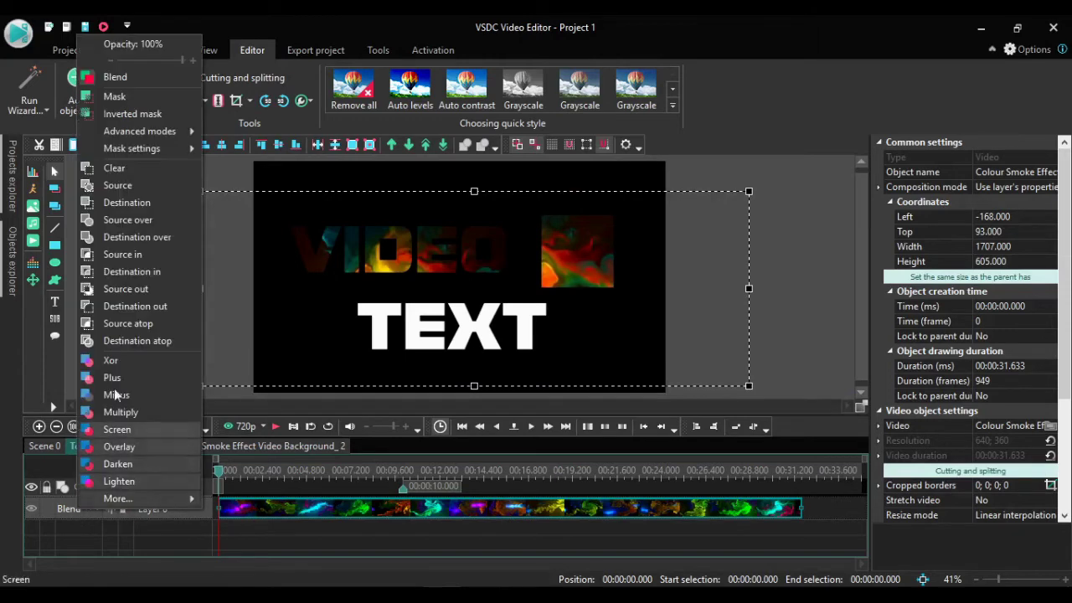
click(149, 254)
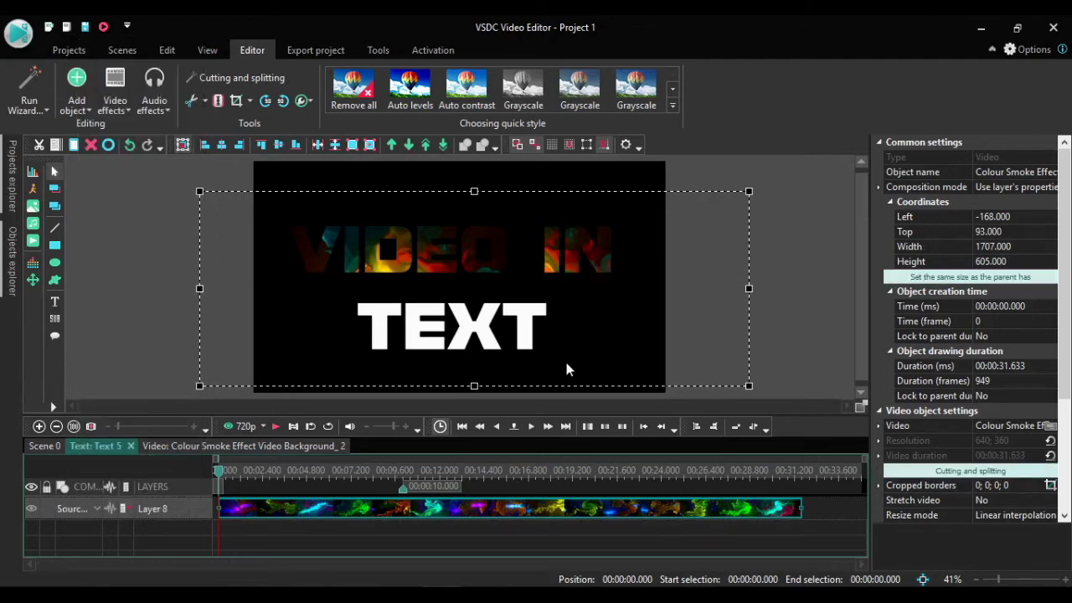
Step: Paste the smoke video into the TEXT object's timeline and shift it over the TEXT letters
click(54, 448)
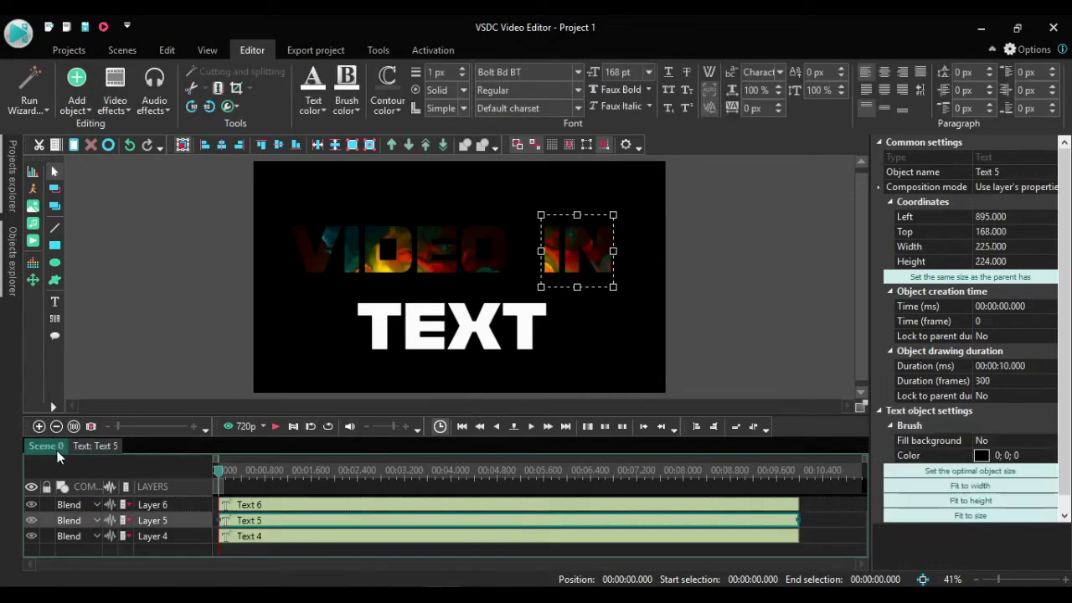
click(424, 339)
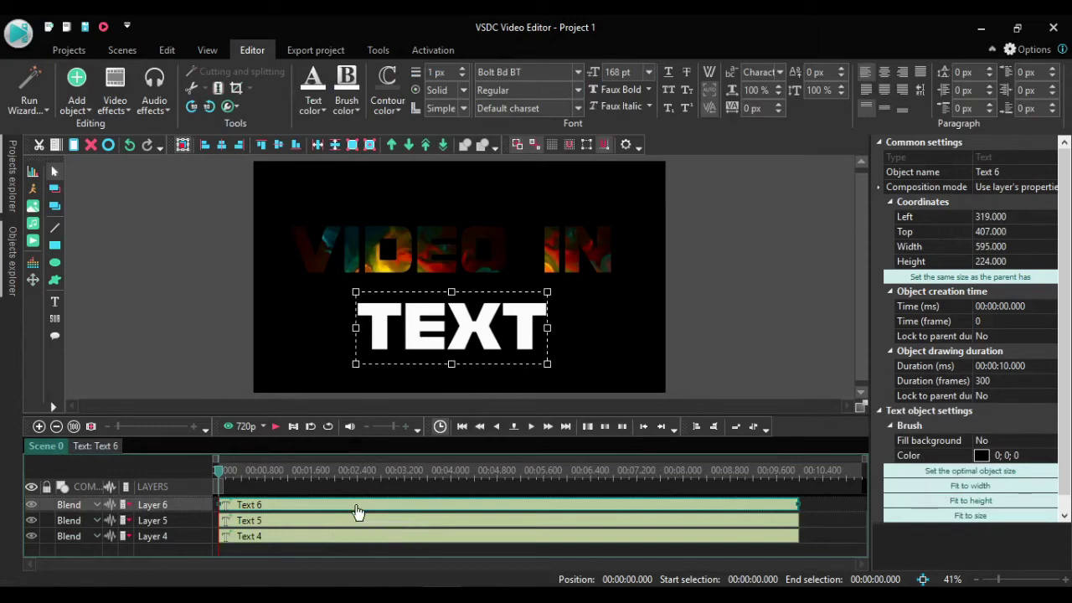
double_click(356, 508)
right_click(345, 508)
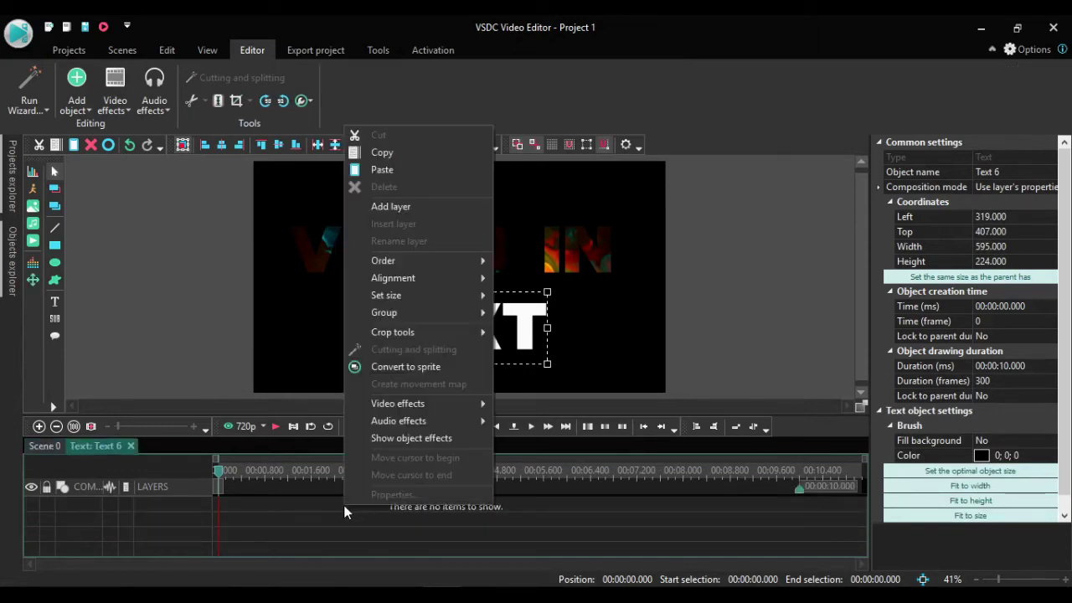
click(384, 169)
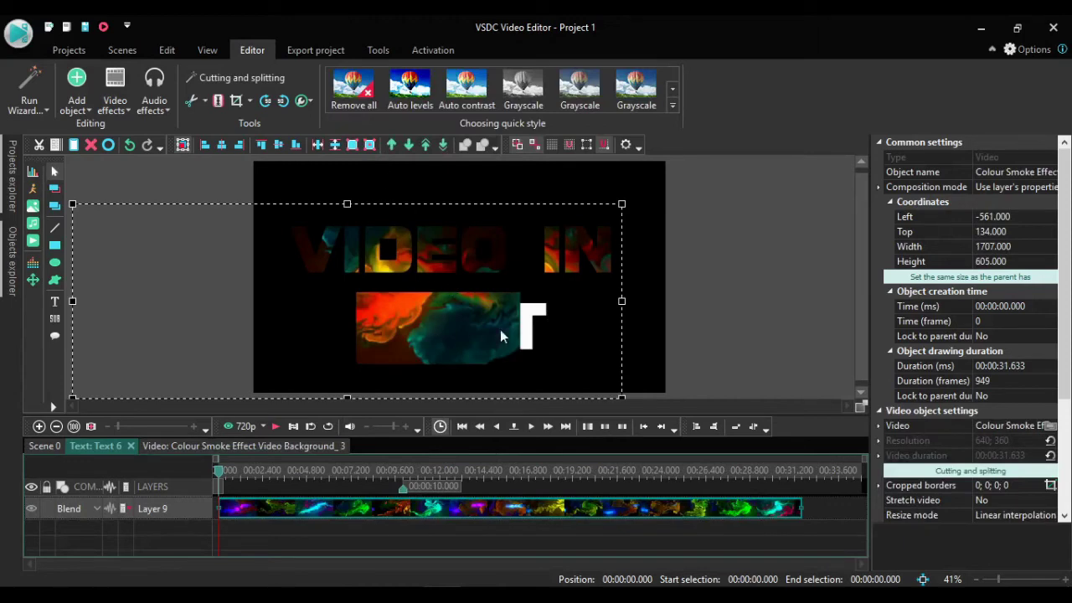
drag(574, 360, 618, 362)
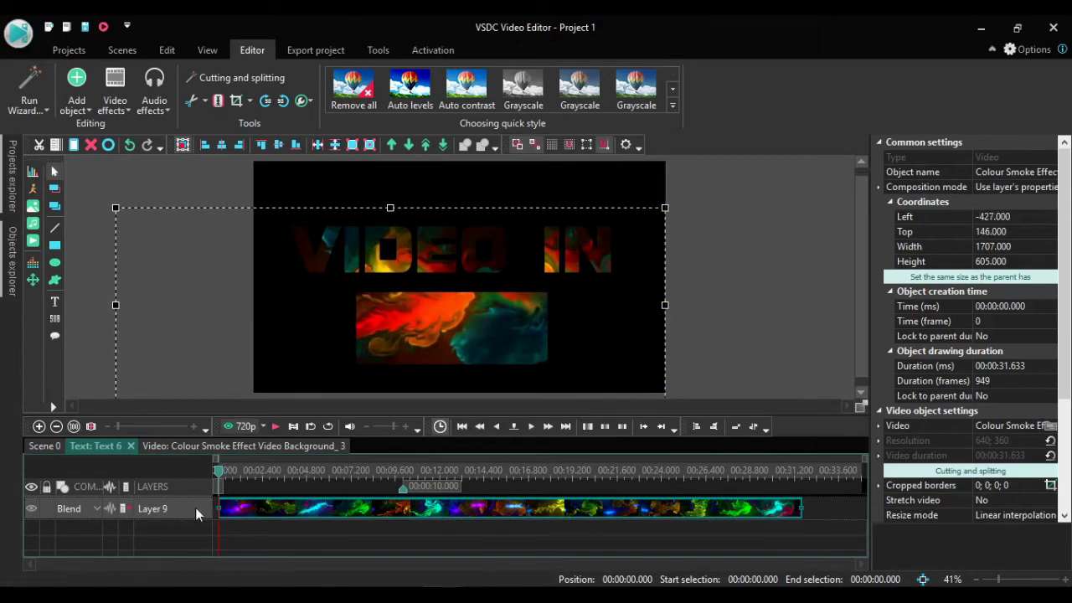
Step: Set the TEXT smoke clip to Source in blending and return to Scene 0
click(75, 508)
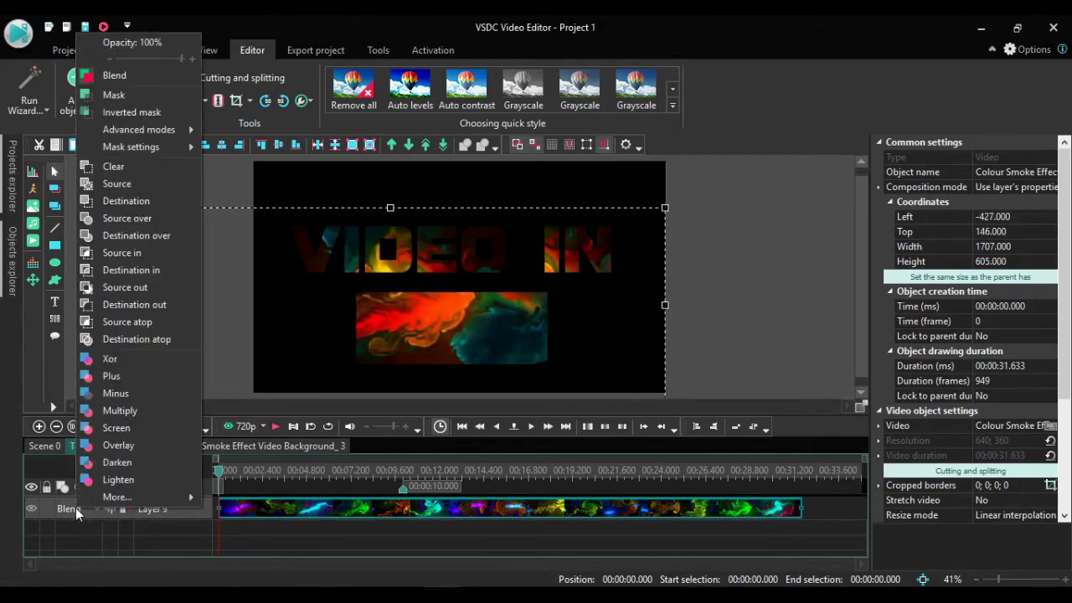
click(134, 255)
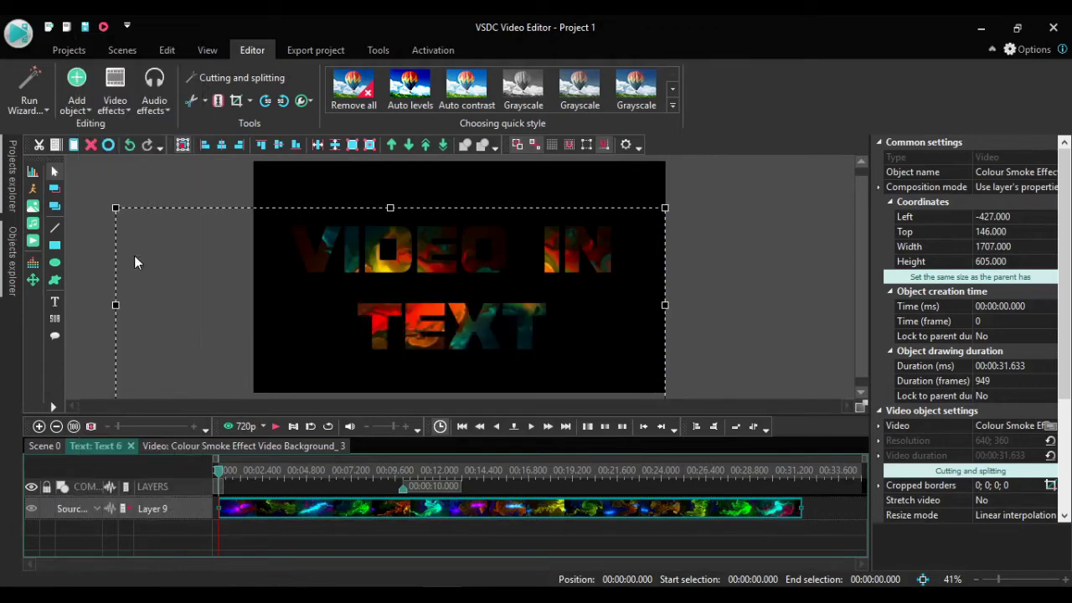
click(44, 448)
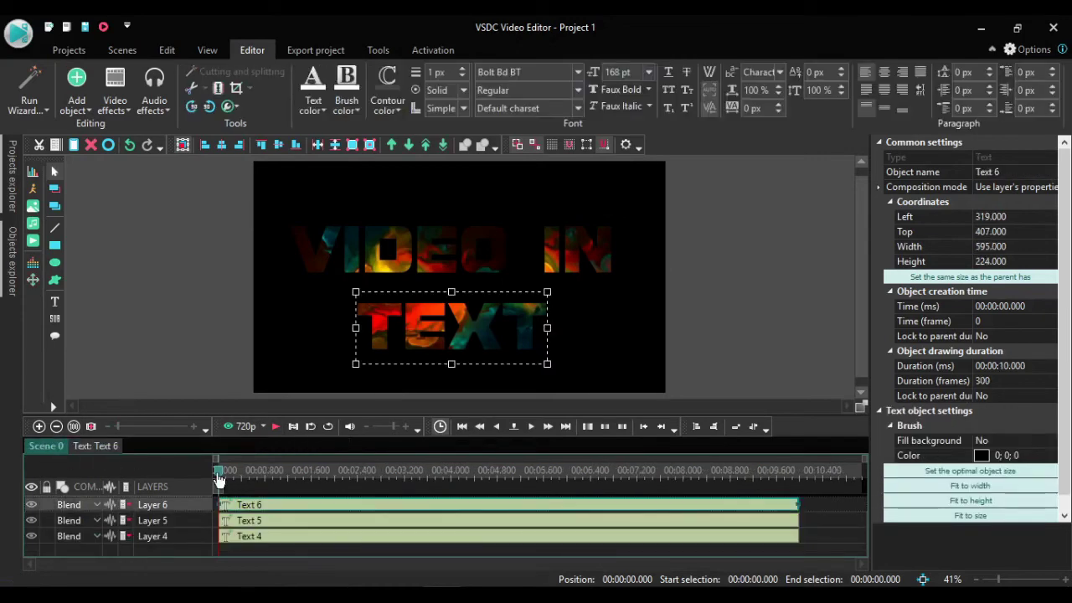
Step: Preview the smoke-filled VIDEO IN TEXT title, then go to the Export project page
key(space)
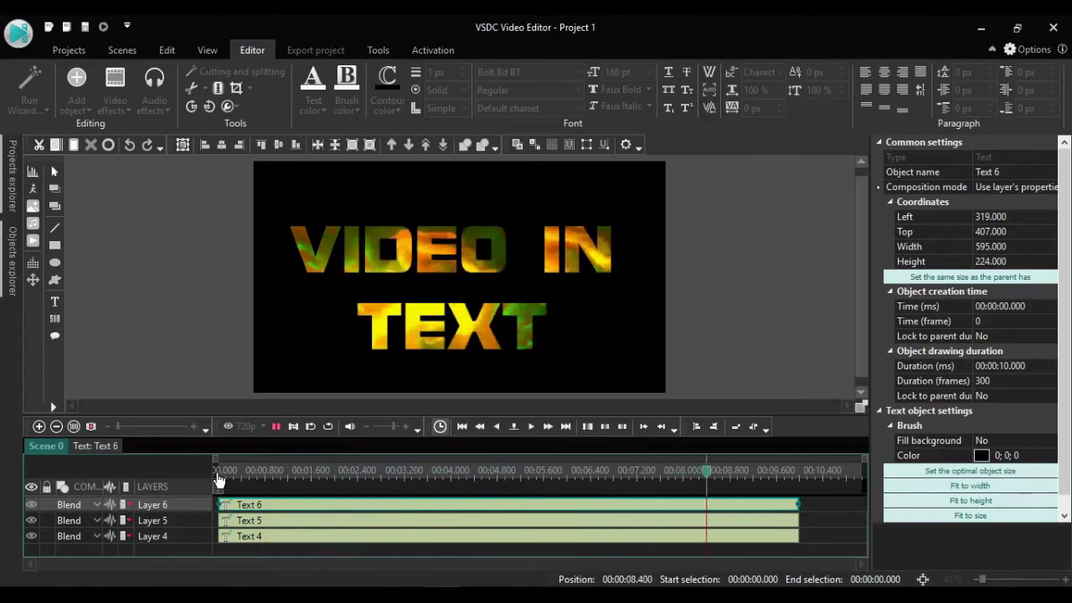
key(space)
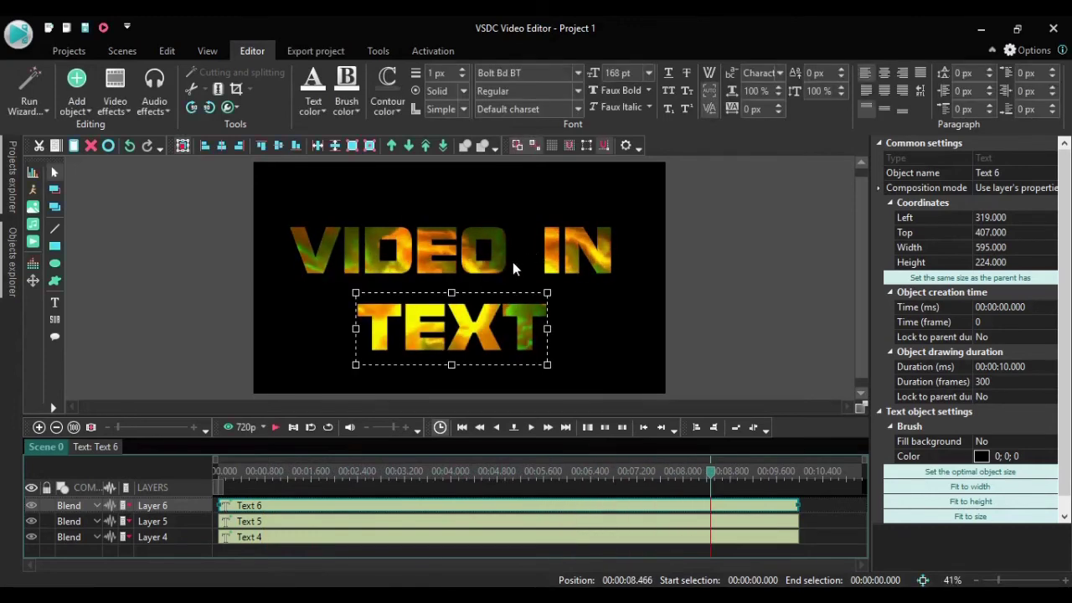
click(315, 50)
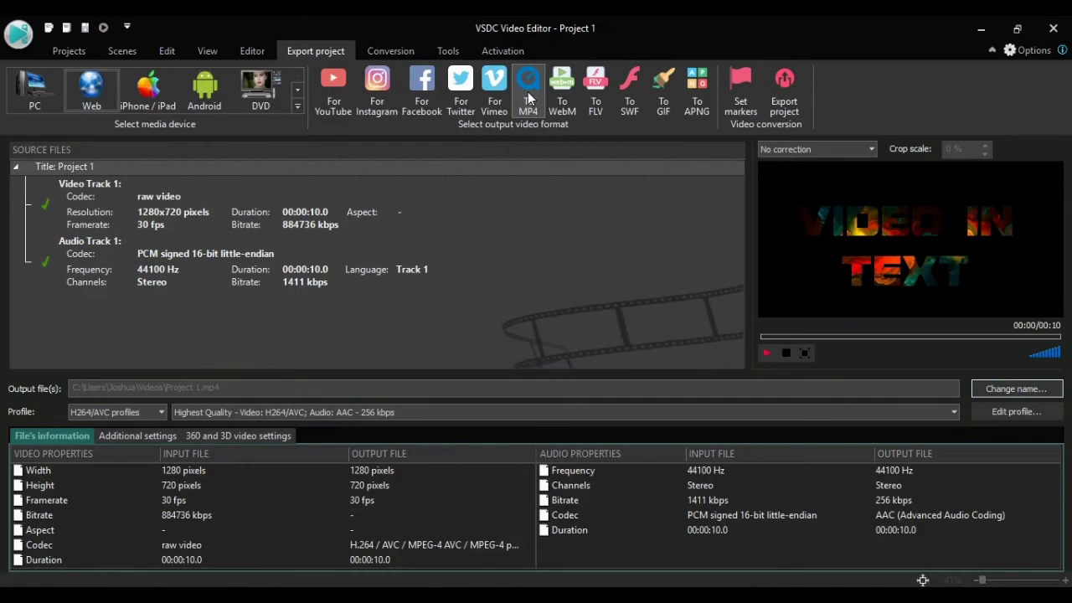
Step: Choose the Highest Quality preset as the MP4 export profile
click(952, 414)
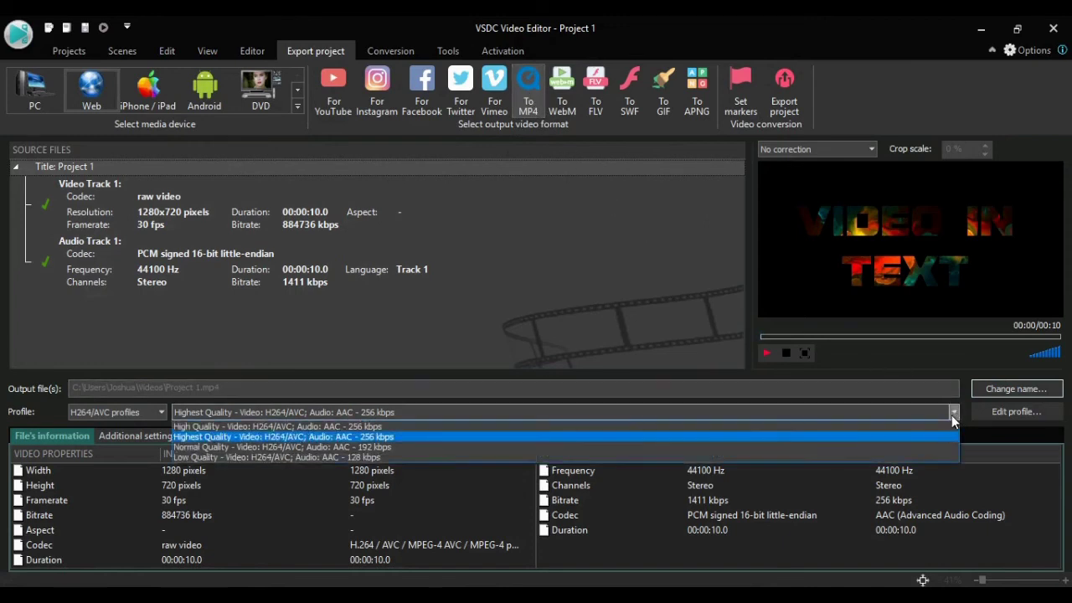
click(194, 437)
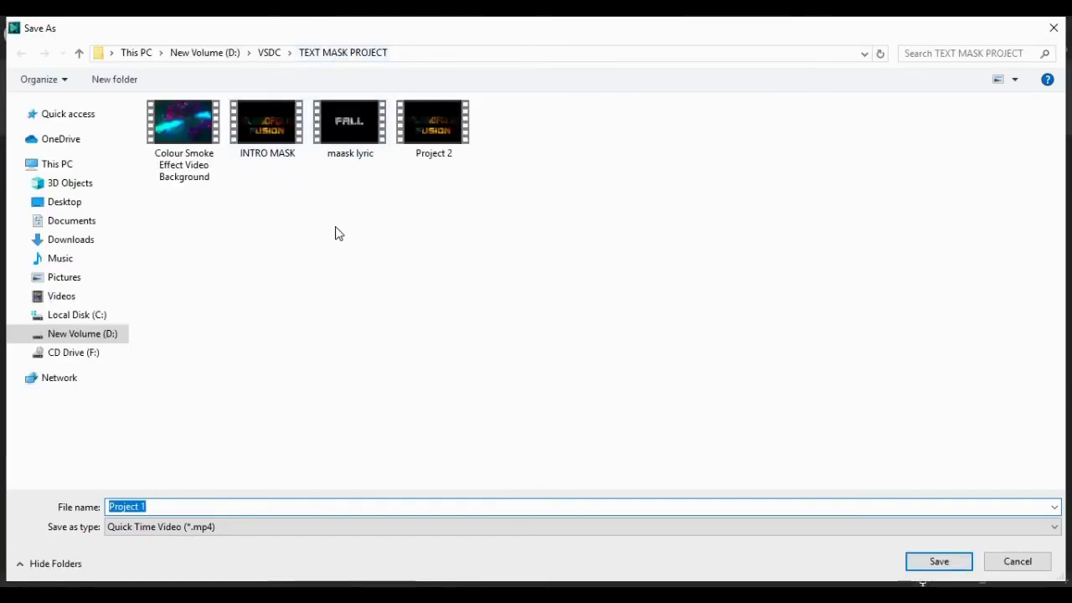
Step: Save the output as Project 1.mp4 and export it, continuing without premium features
click(937, 564)
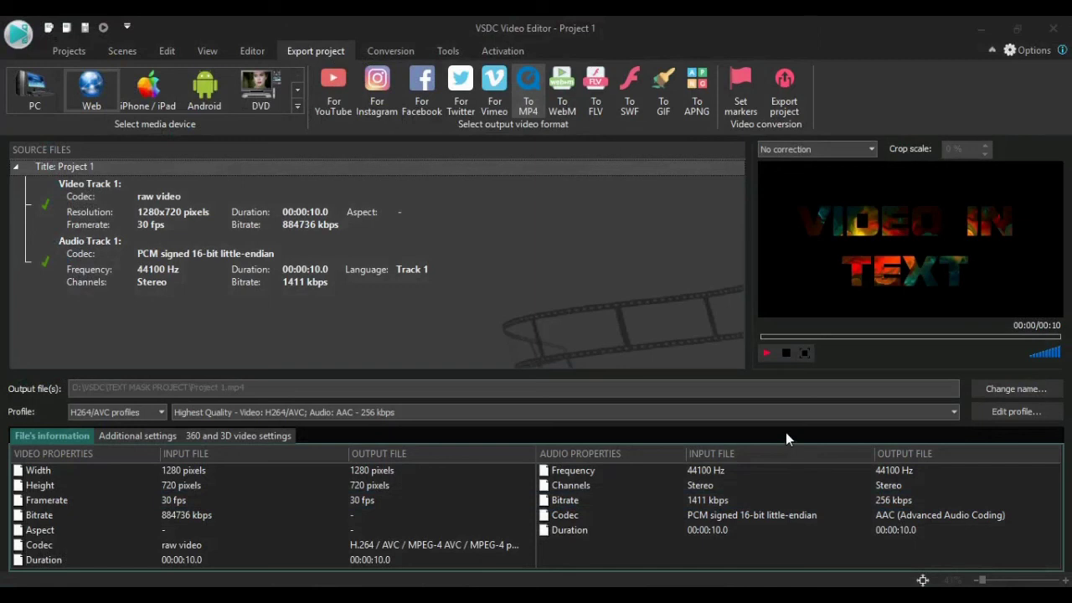
click(778, 104)
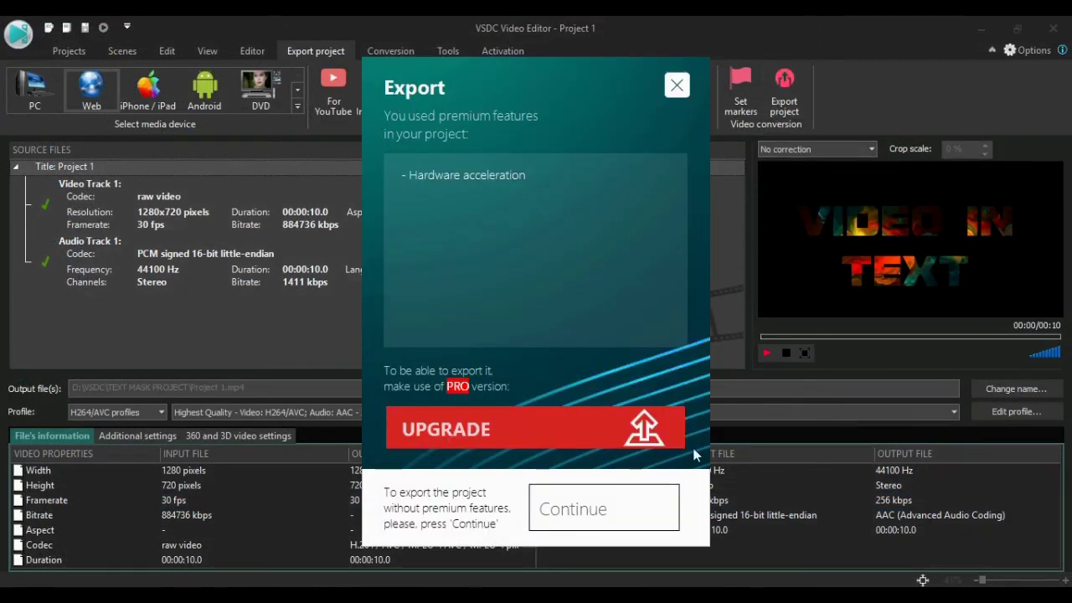
click(572, 519)
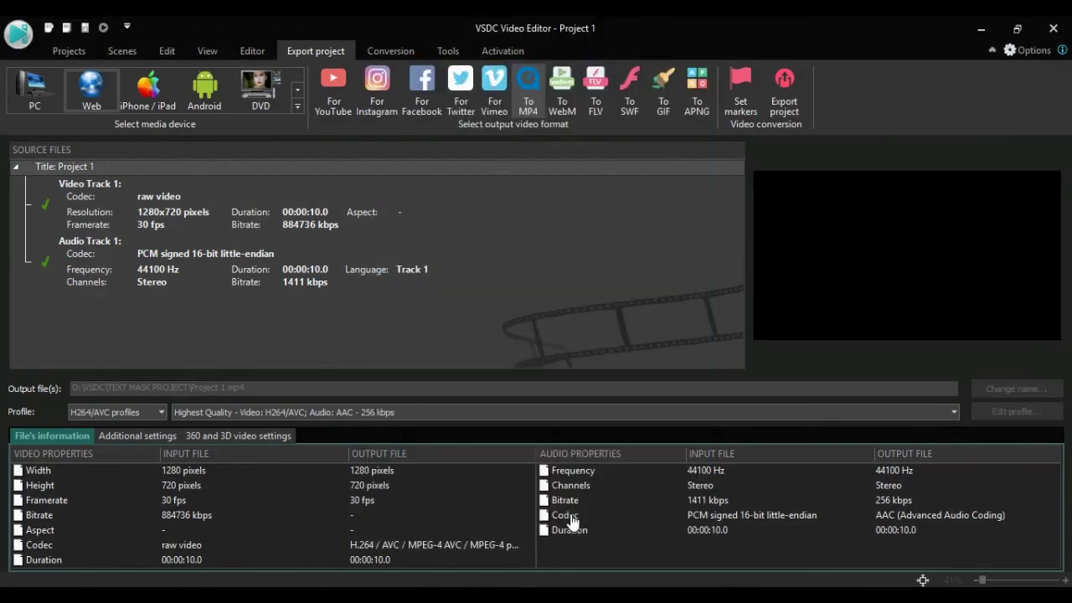